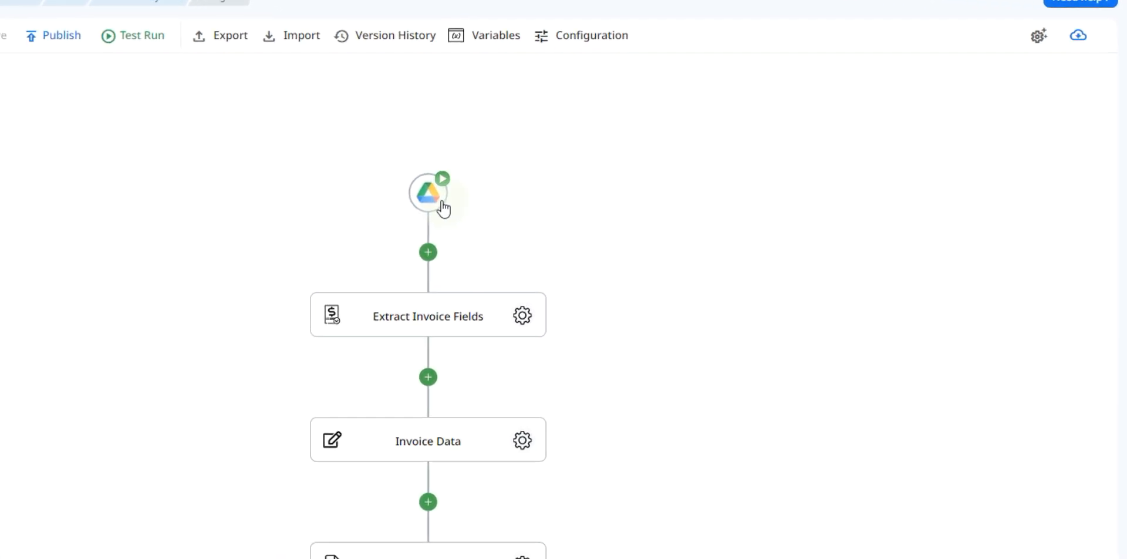
Open the Google Drive trigger and review its connection options and the folders available for monitoring.
left_click(604, 159)
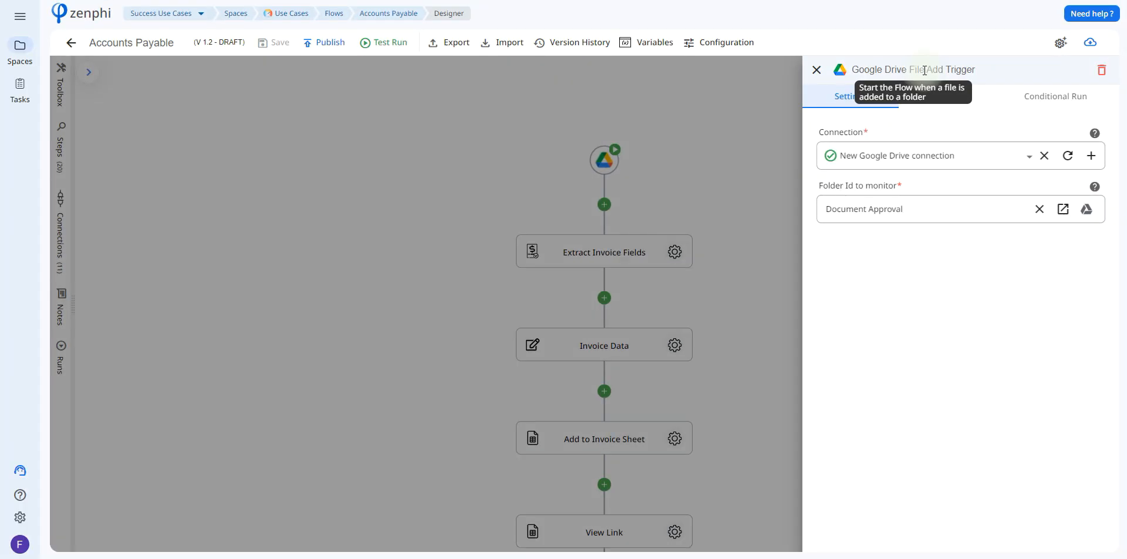
left_click(1092, 157)
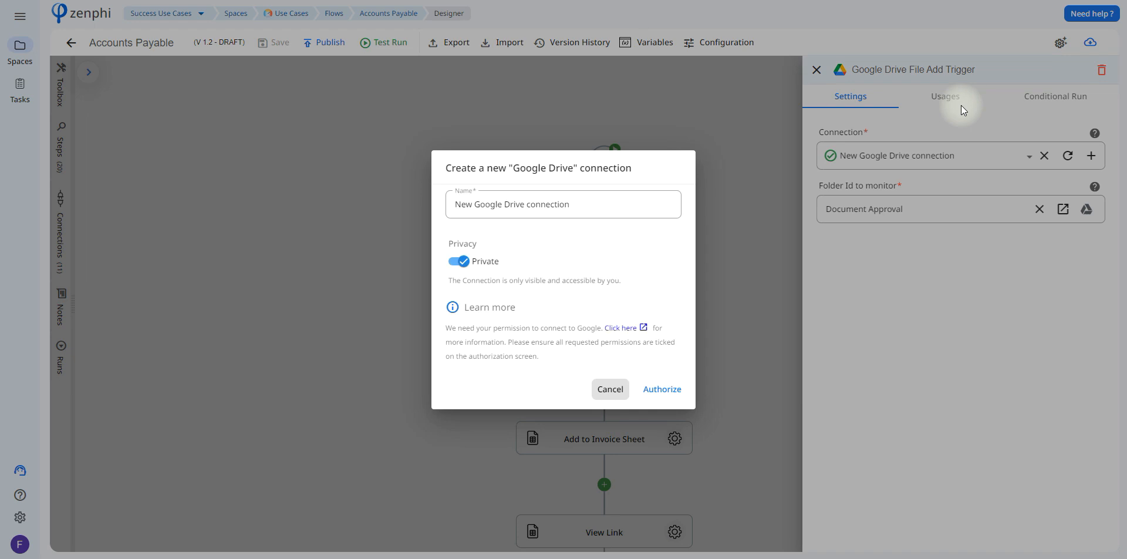
left_click(609, 388)
left_click(915, 162)
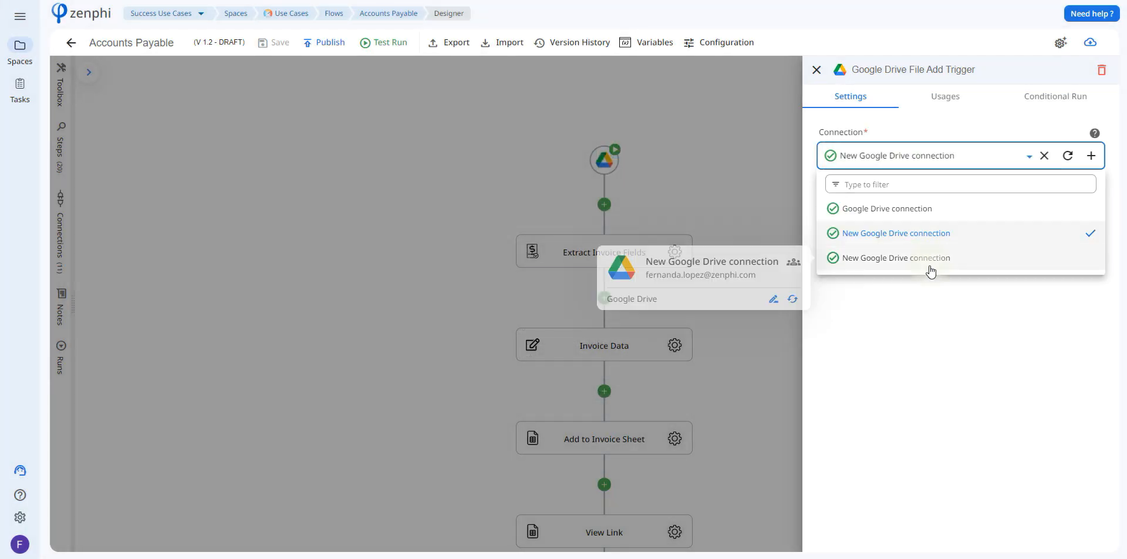
left_click(924, 164)
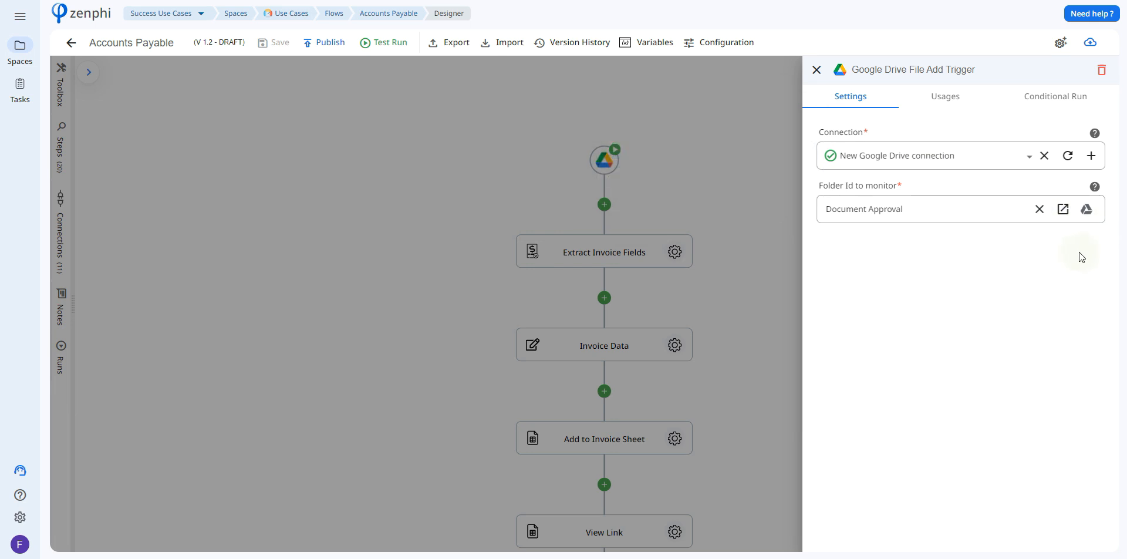
left_click(1087, 212)
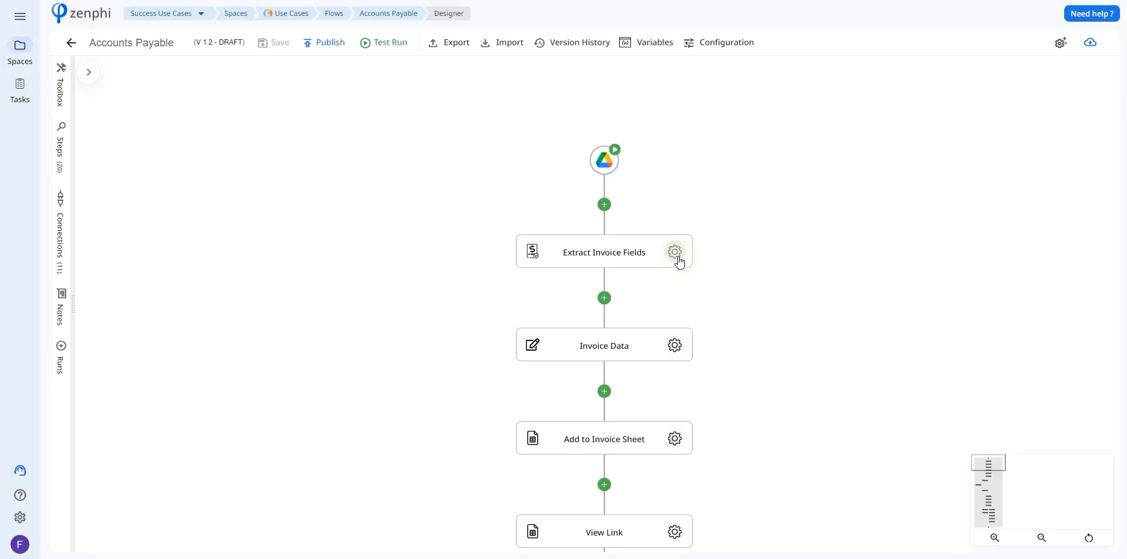
Examine the Summary output fields and the document content source of the Extract Invoice Fields step.
left_click(674, 252)
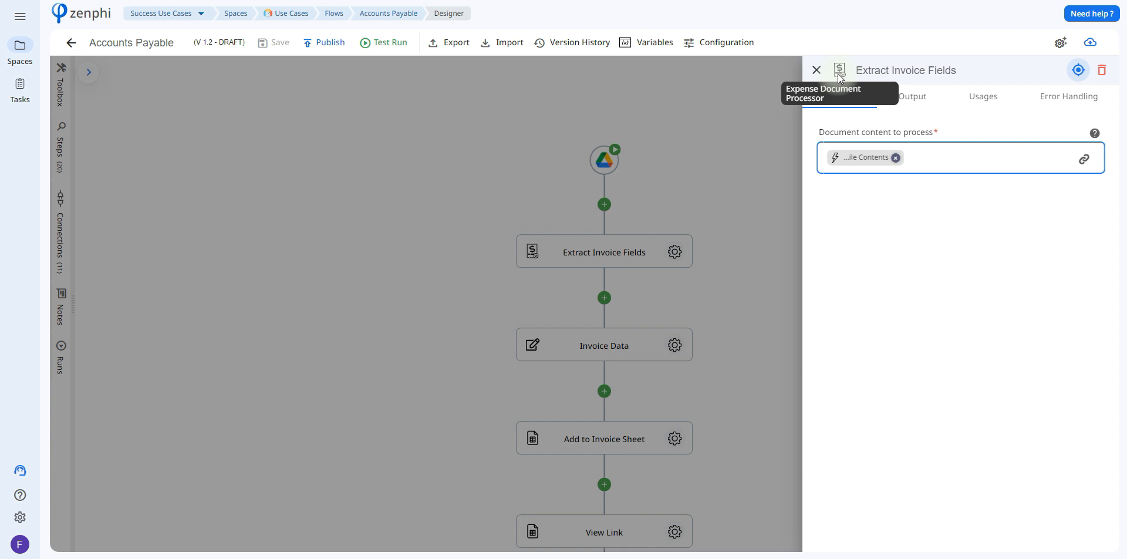
left_click(913, 101)
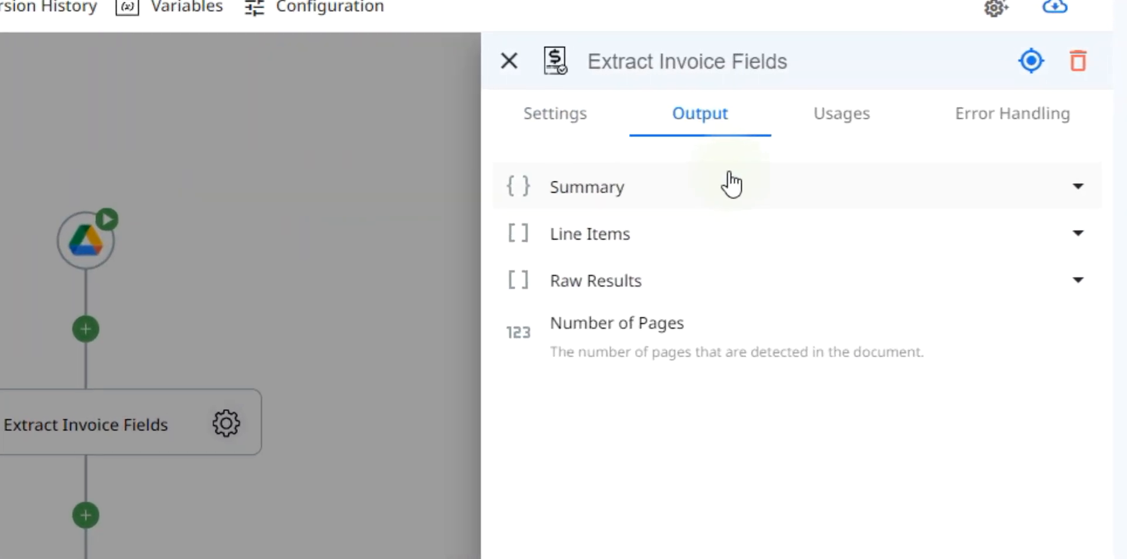
left_click(784, 169)
scroll(1116, 258, "down", 1)
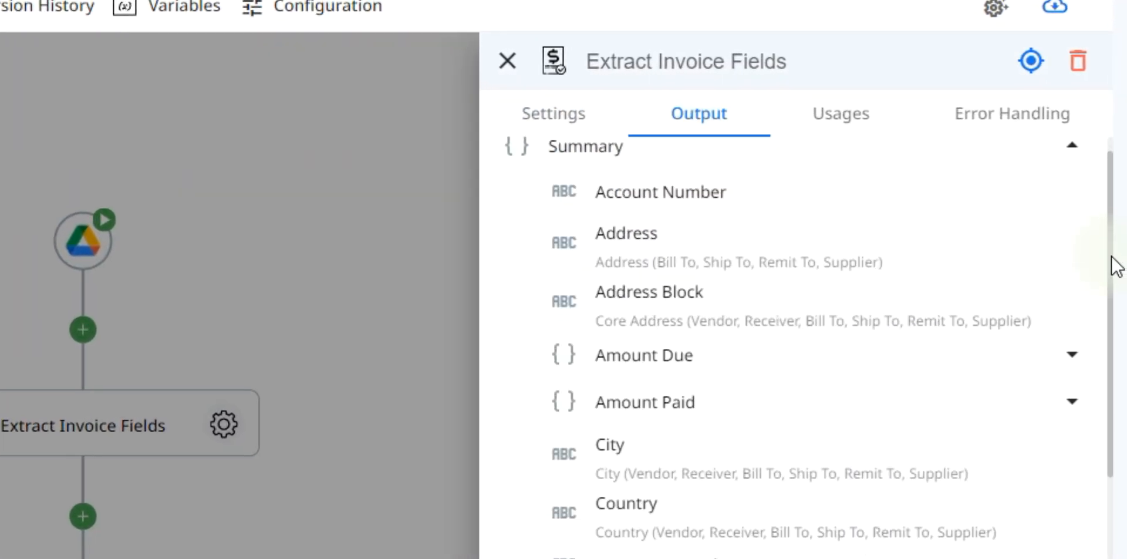
scroll(1116, 265, "down", 8)
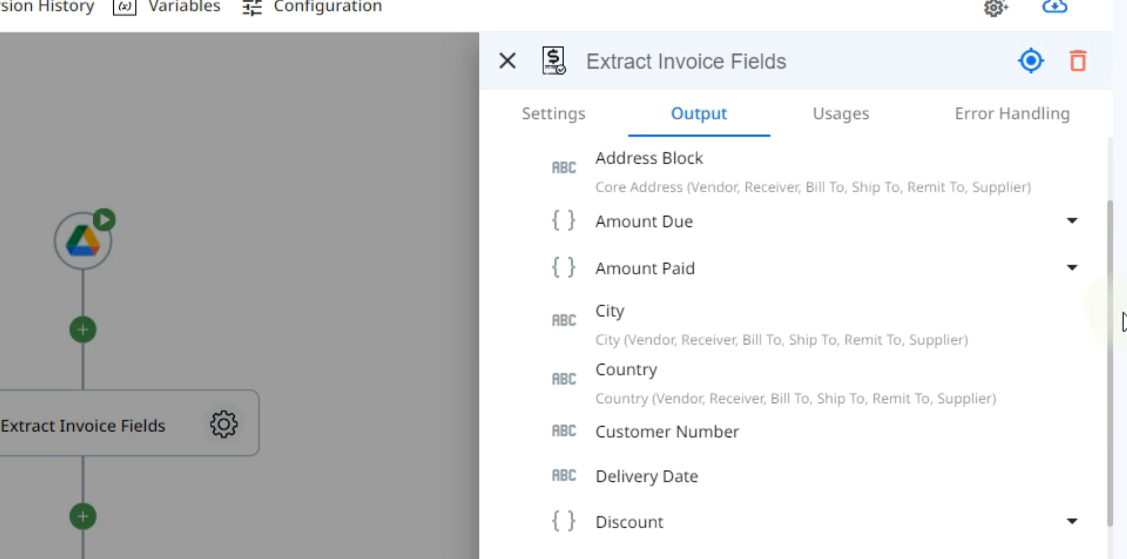
scroll(1110, 353, "down", 10)
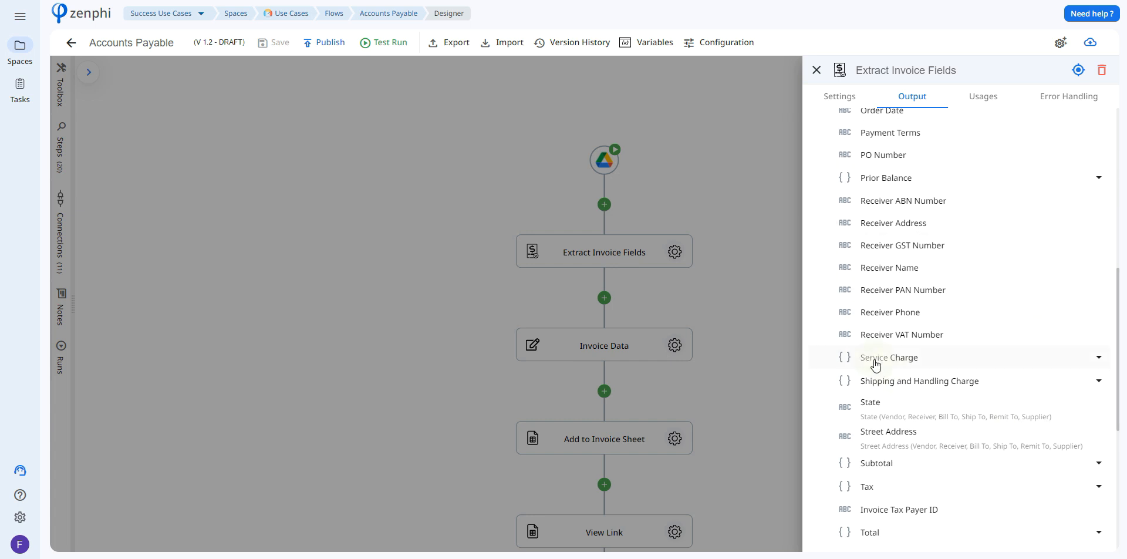
left_click(849, 95)
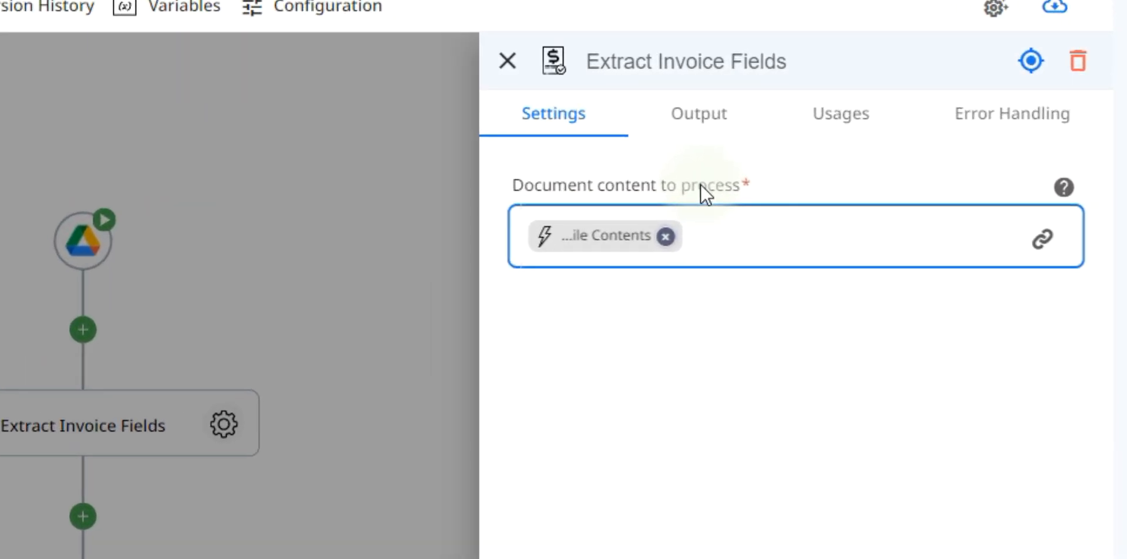
left_click(1053, 251)
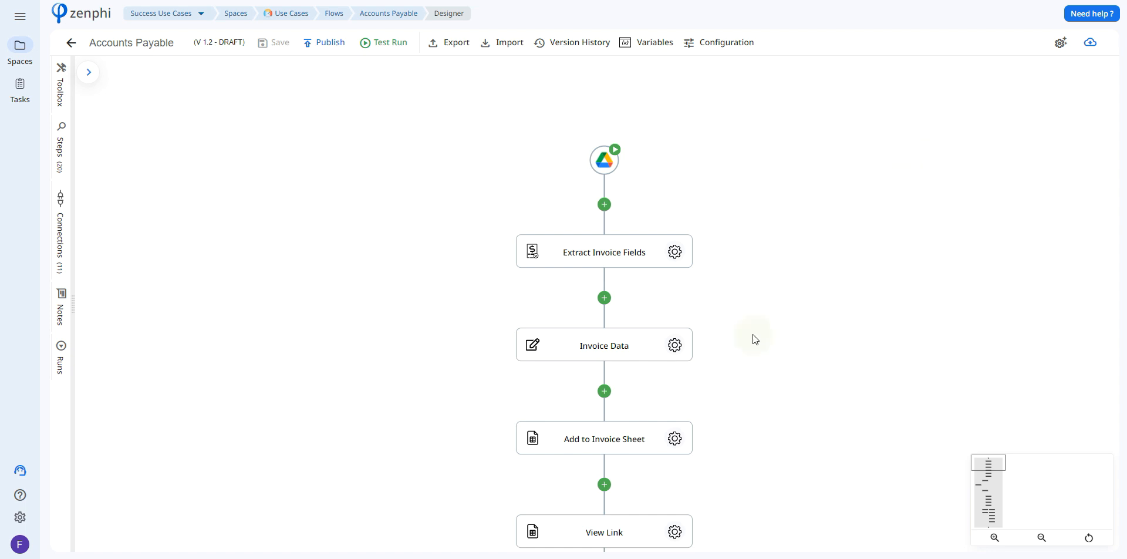
Open the form for creating a flow variable and review the data types it offers.
left_click(653, 43)
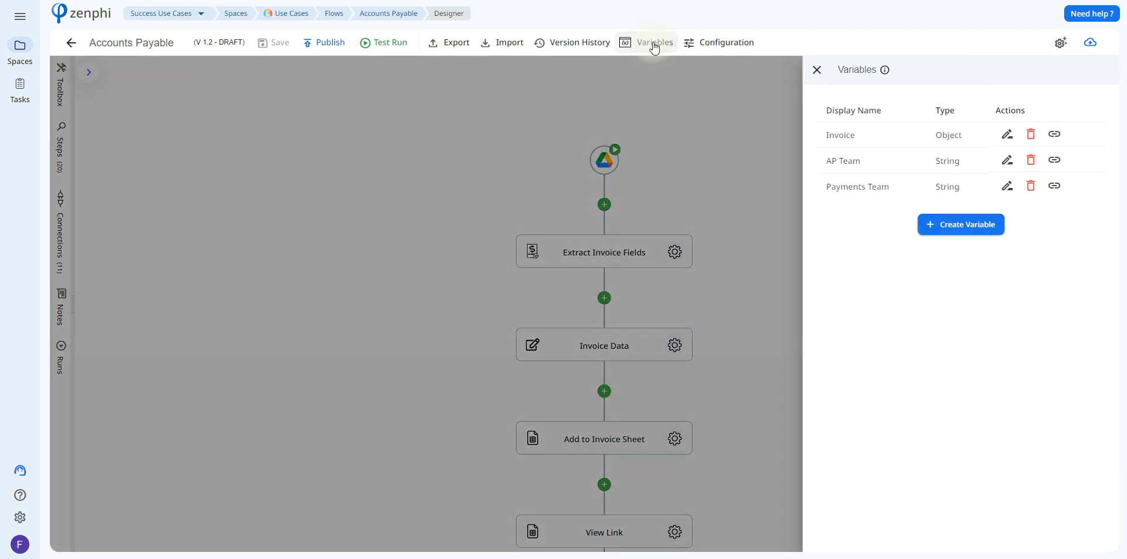
left_click(943, 226)
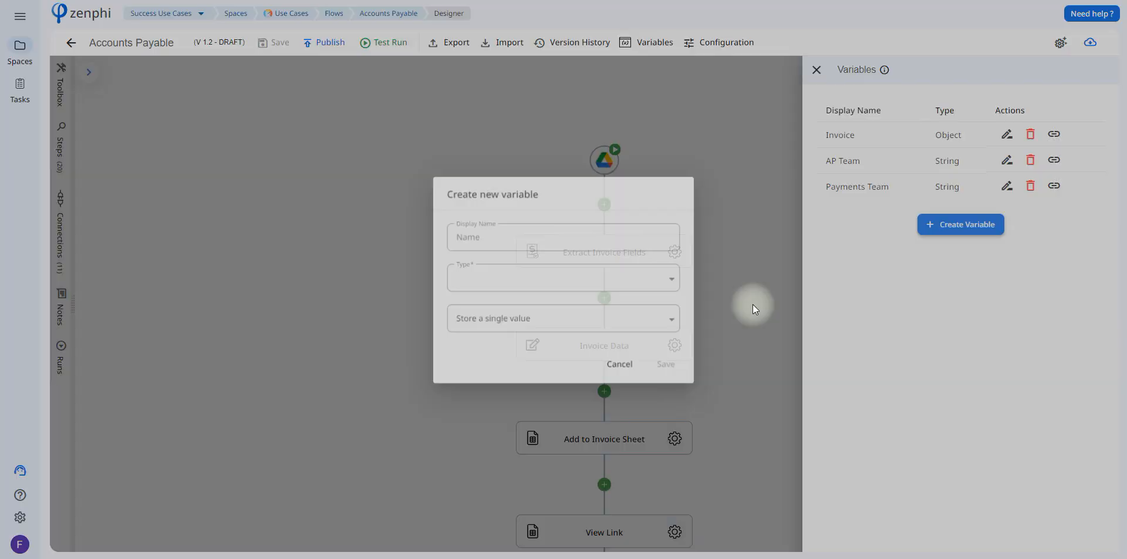
left_click(675, 281)
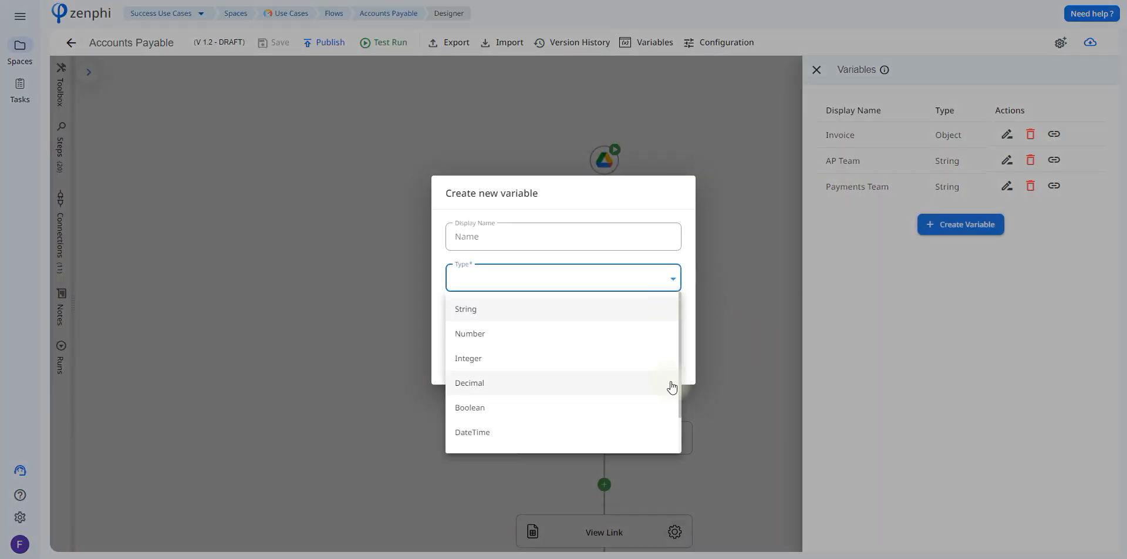
scroll(675, 370, "down", 2)
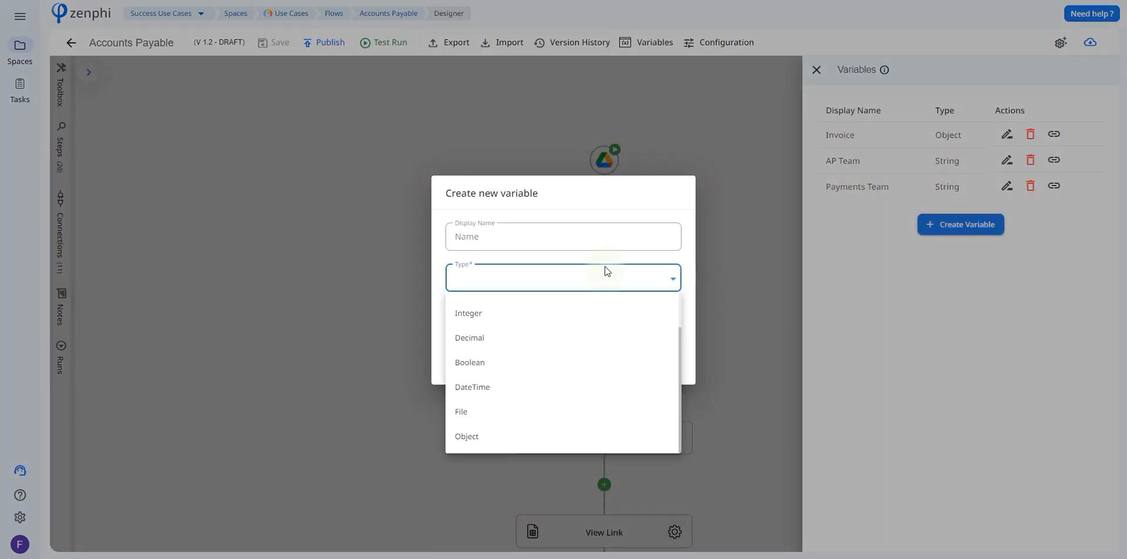
left_click(599, 245)
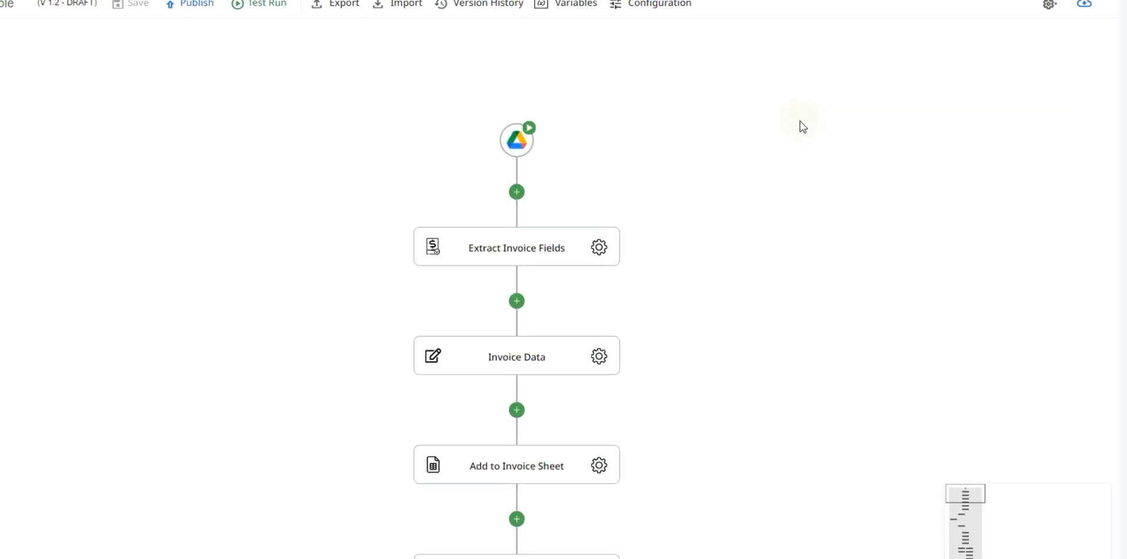
Open the Invoice Data step and review its Invoice variable assignment.
left_click(504, 384)
left_click(790, 167)
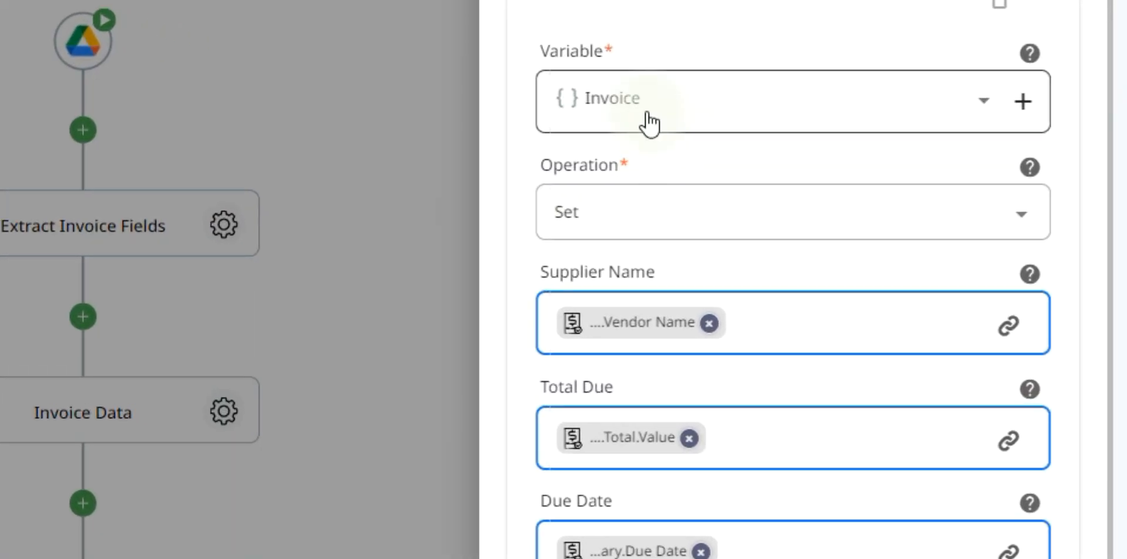
left_click(727, 210)
left_click(727, 210)
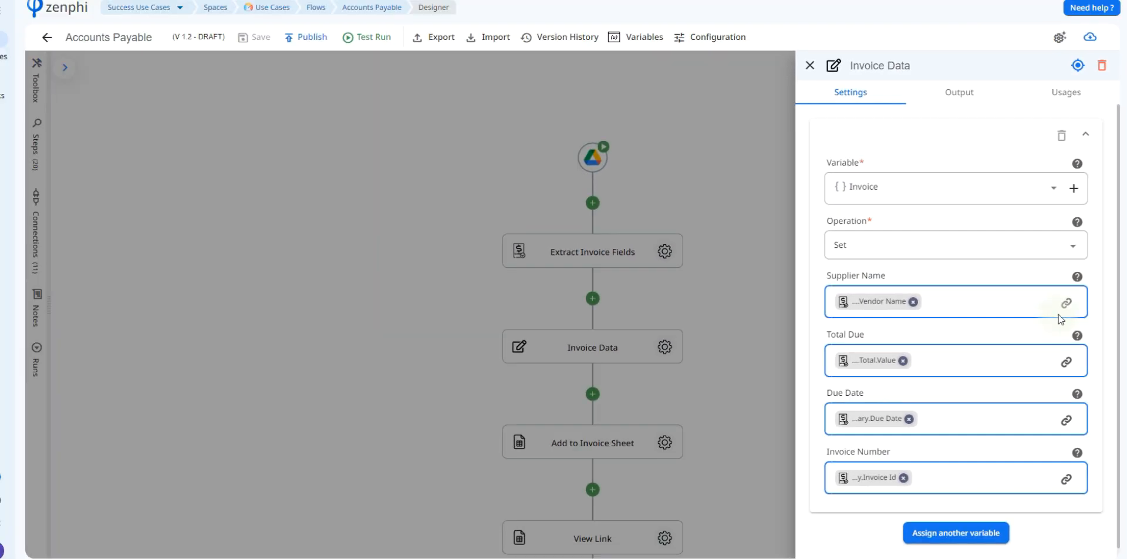
Browse the Summary tokens of Extract Invoice Fields that can be inserted into the Supplier Name value.
left_click(1067, 303)
left_click(705, 138)
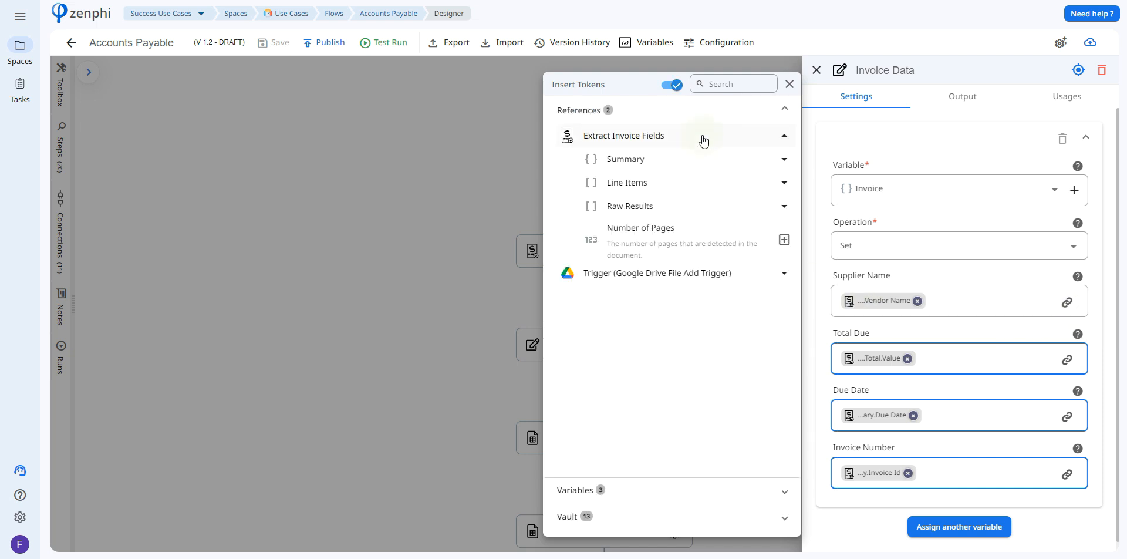
left_click(698, 157)
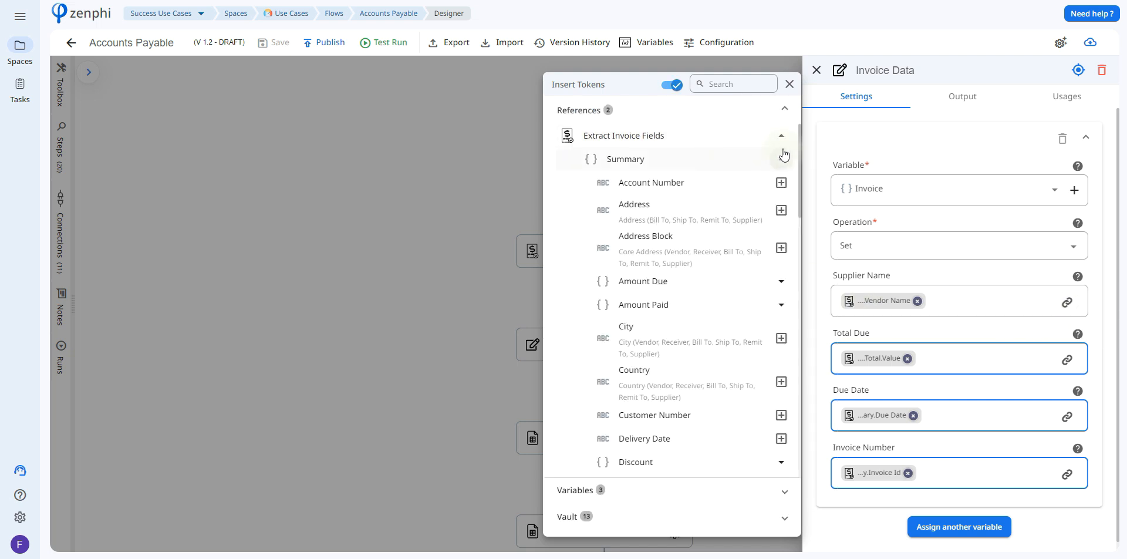
left_click_drag(800, 153, 800, 209)
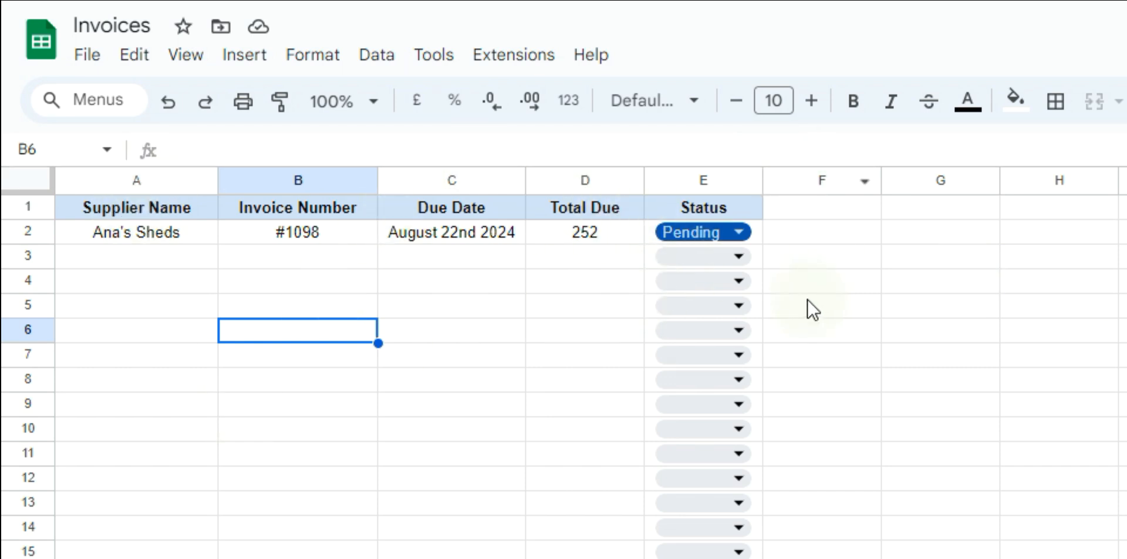
In the Invoices spreadsheet in Google Sheets, review the Status options for the Ana's Sheds invoice and open the Suppliers sheet.
left_click(713, 230)
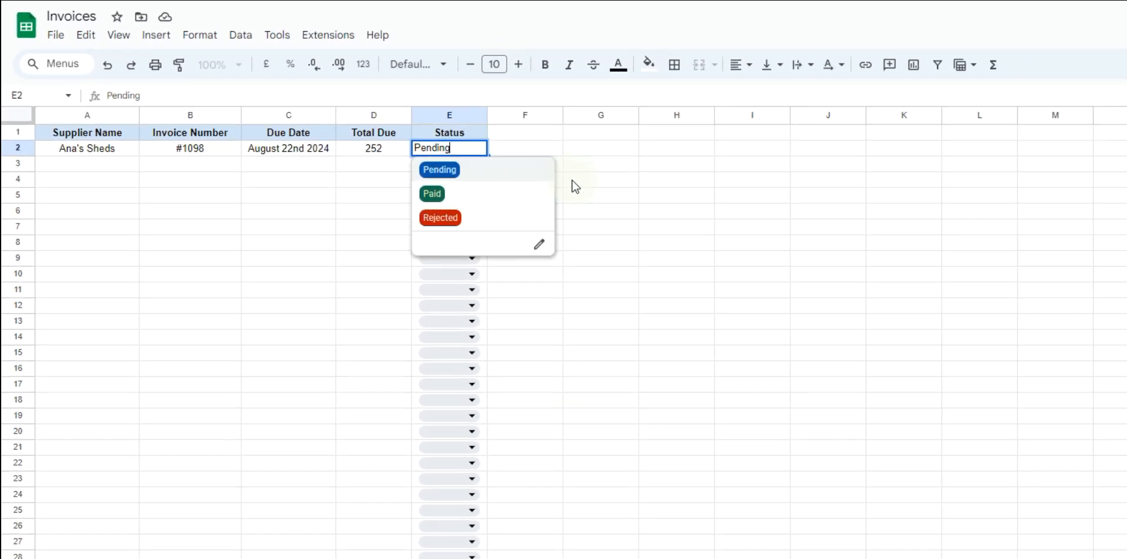
left_click(573, 180)
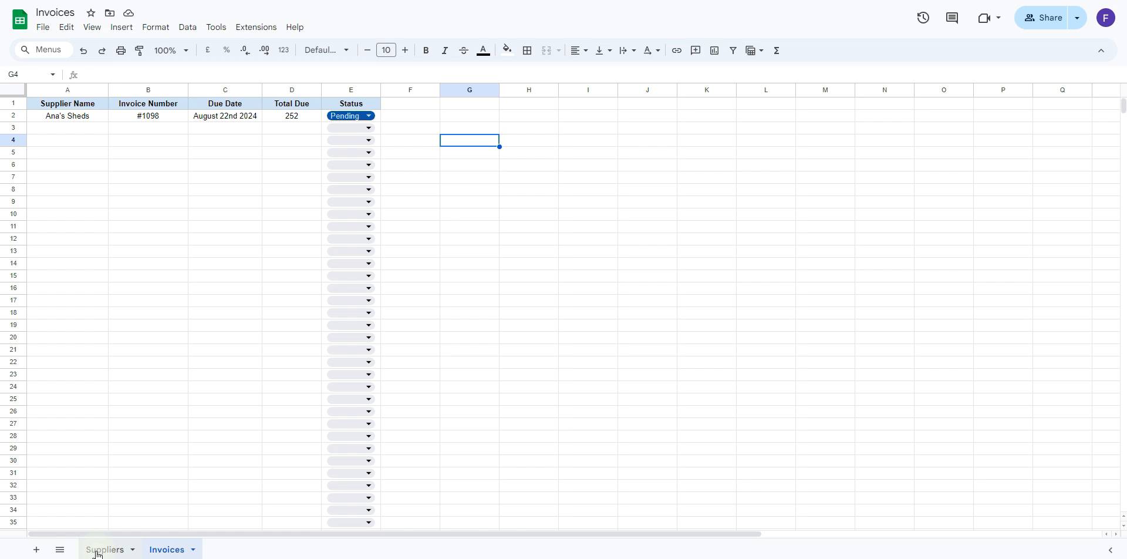
left_click(98, 550)
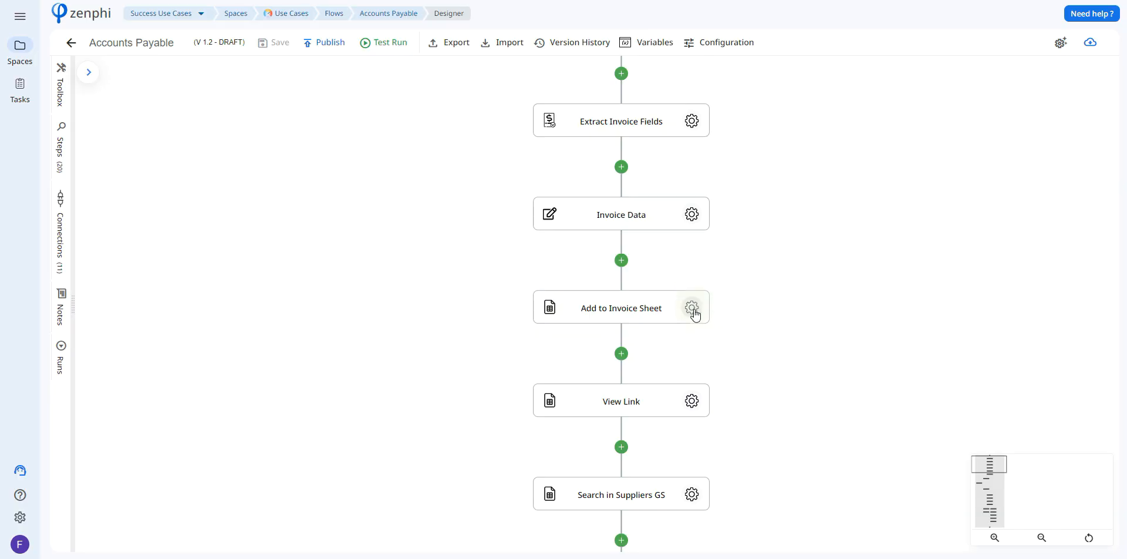
Back in the zenphi flow, open the Add to Invoice Sheet step and browse the Drive spreadsheets available for its file.
left_click(692, 307)
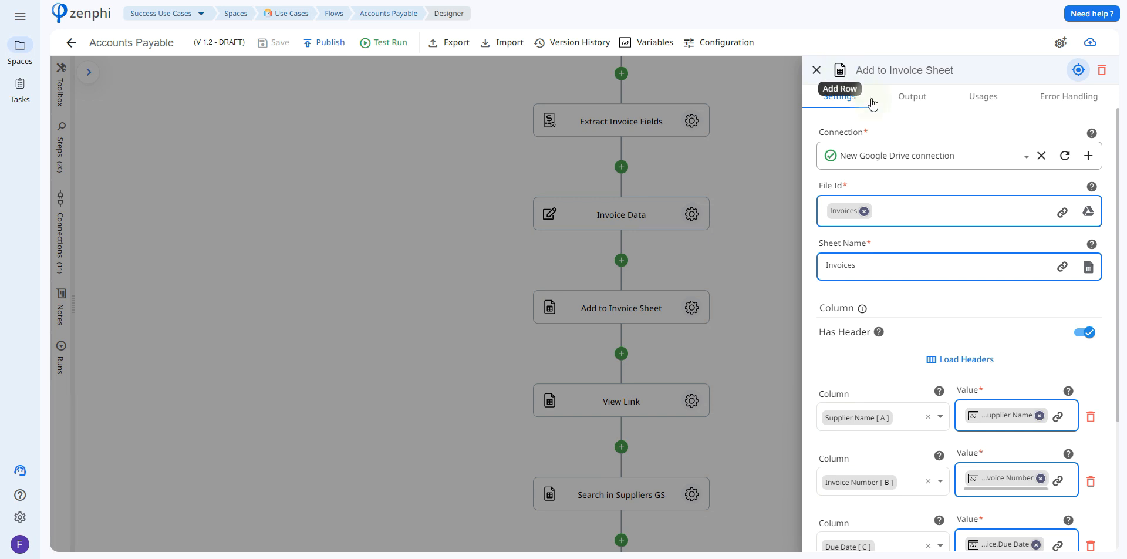
mouse_move(951, 154)
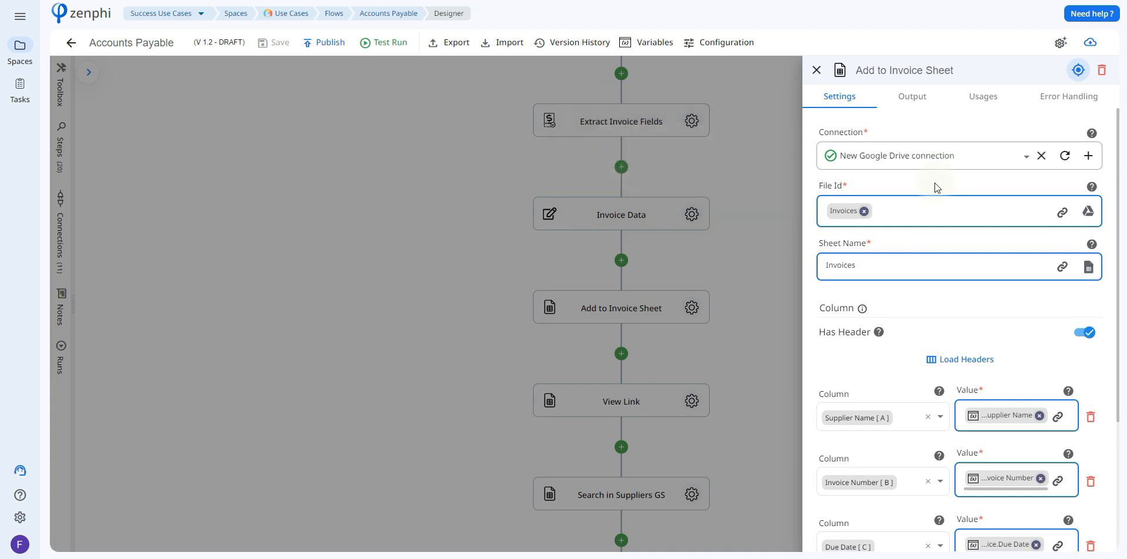
left_click(1089, 213)
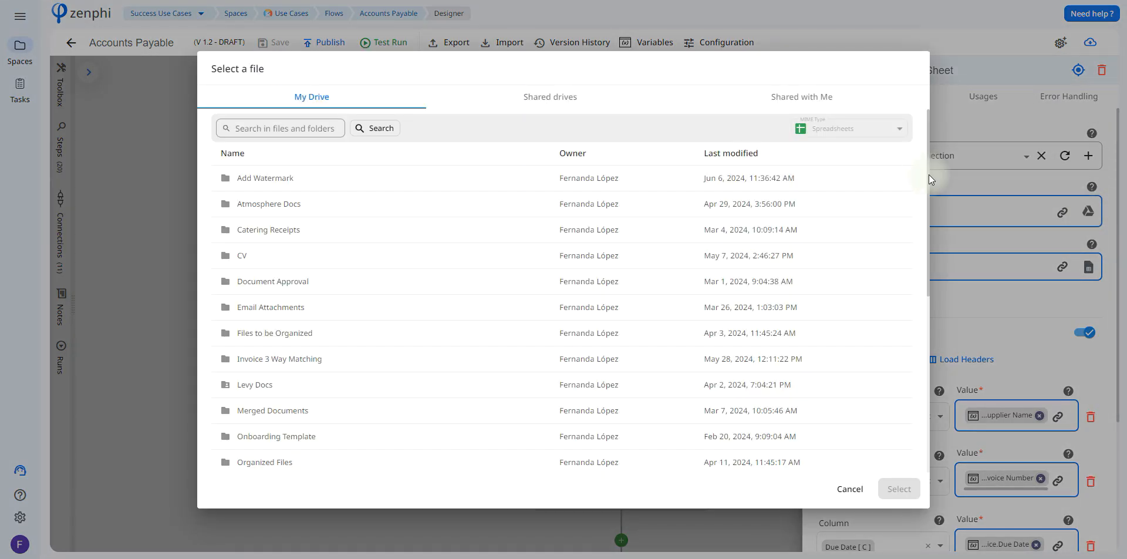
scroll(914, 286, "down", 3)
scroll(913, 283, "down", 4)
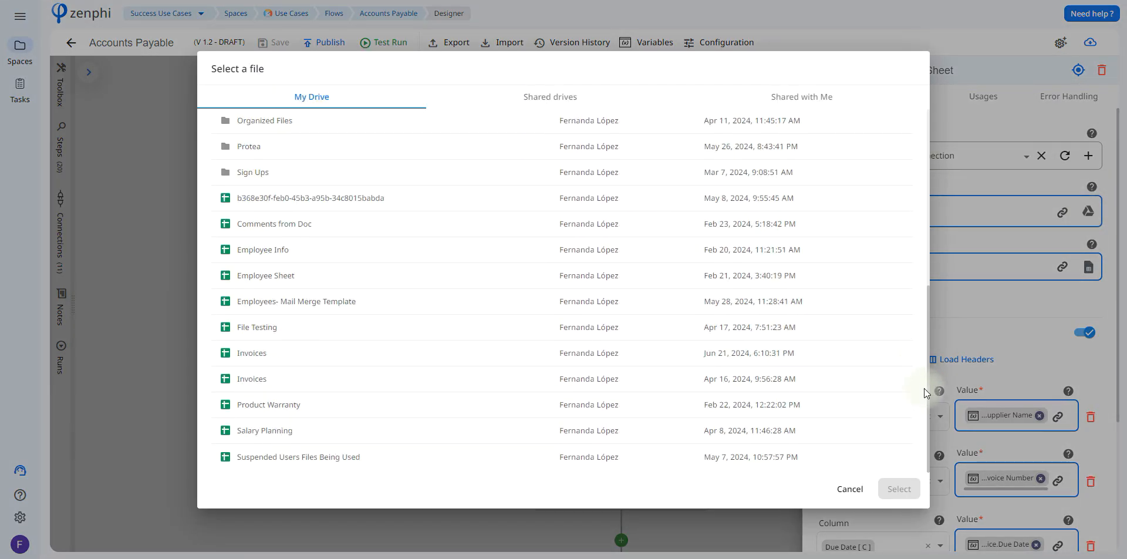
double_click(902, 352)
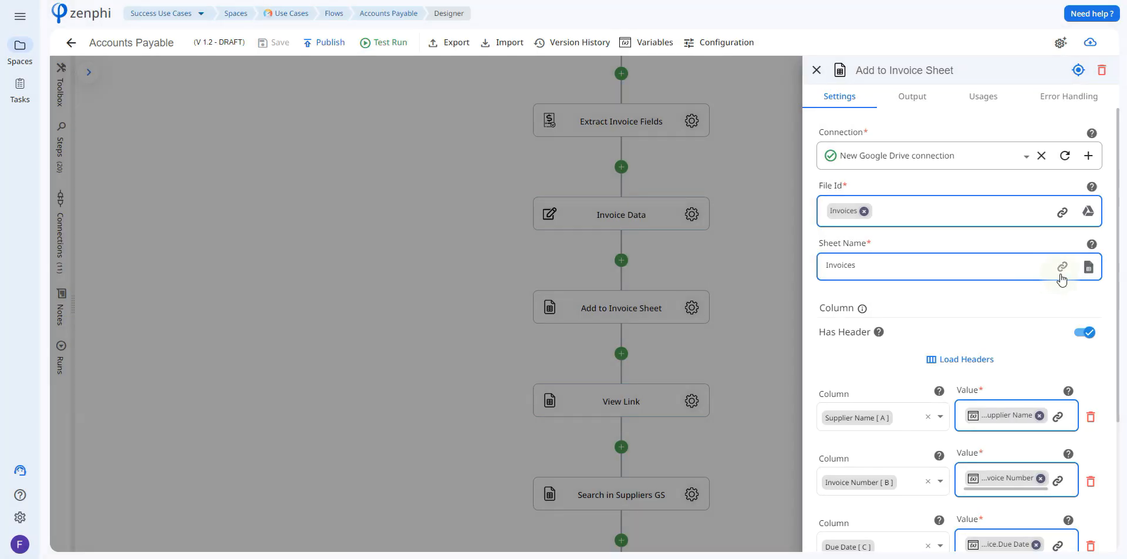
Review the sheets selectable as the Sheet Name in the Add to Invoice Sheet step, leaving the selection dialog without changes.
left_click(1089, 267)
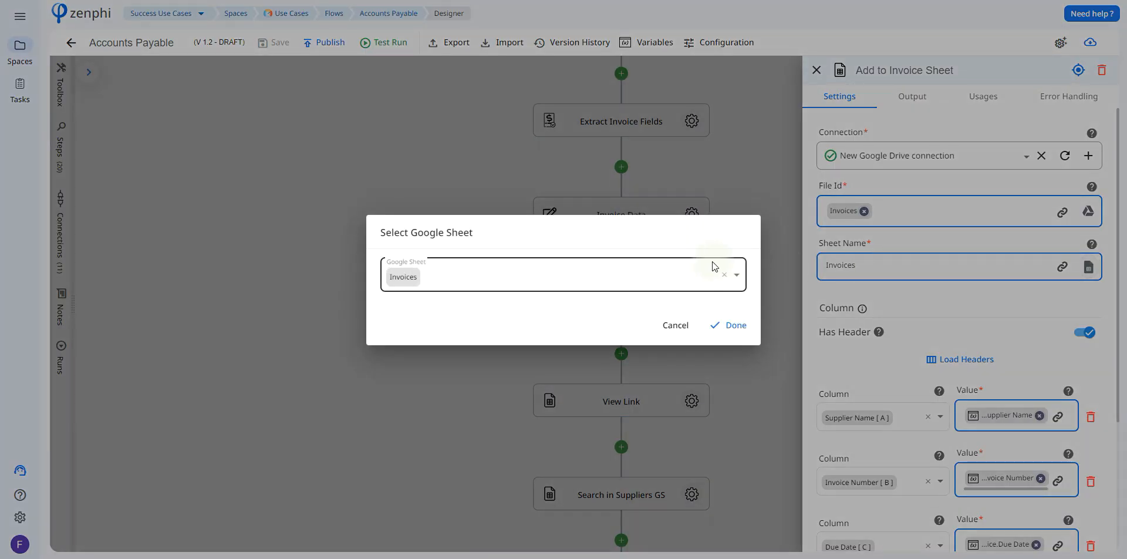
left_click(705, 270)
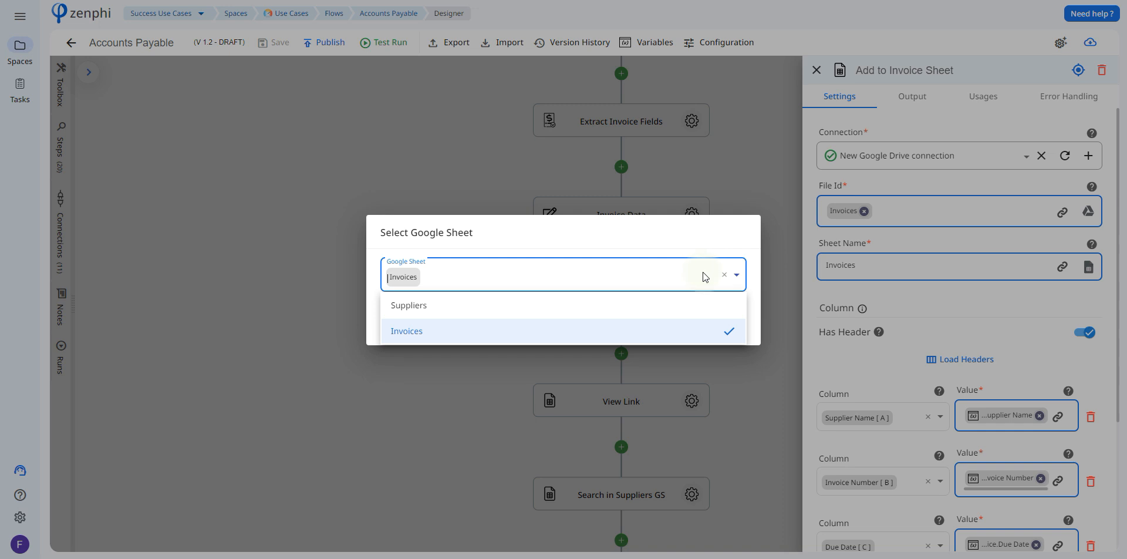
left_click(658, 246)
left_click(675, 326)
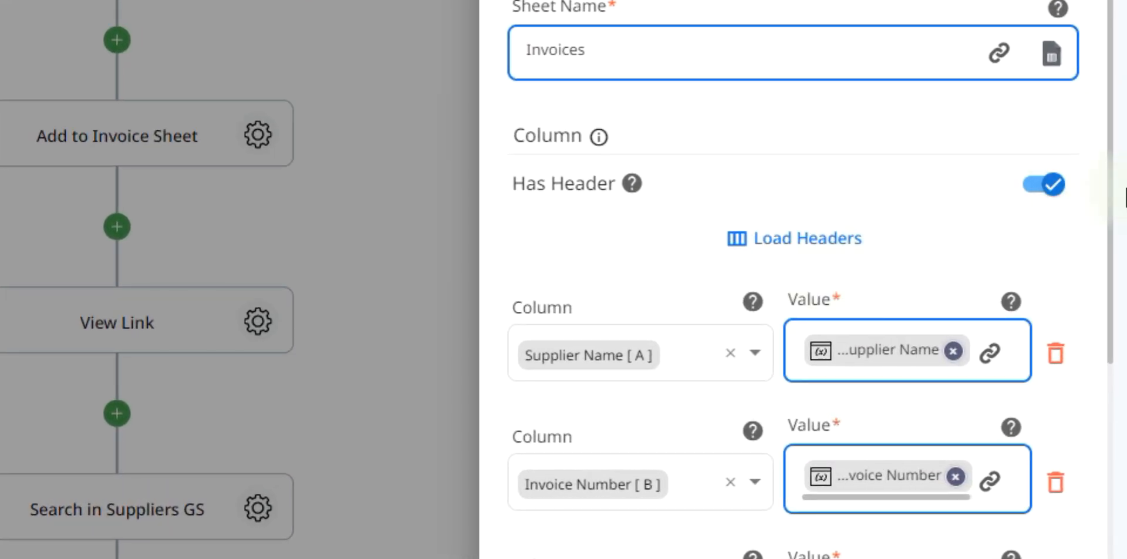
Review the column mappings in the Add to Invoice Sheet step and browse the Invoice variable's tokens available for the Supplier Name value.
left_click_drag(1112, 203, 1125, 427)
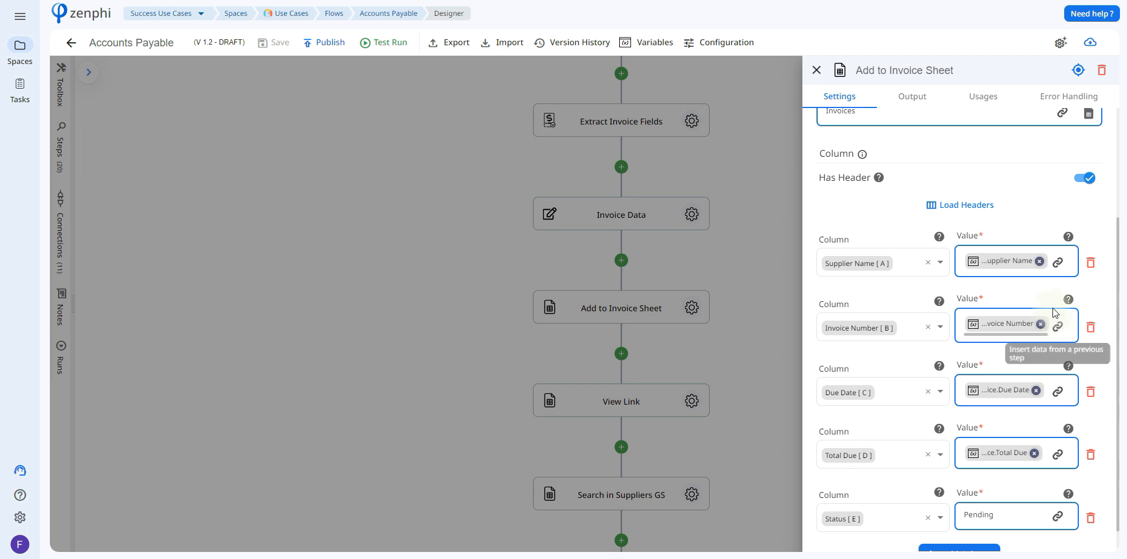
left_click(1057, 262)
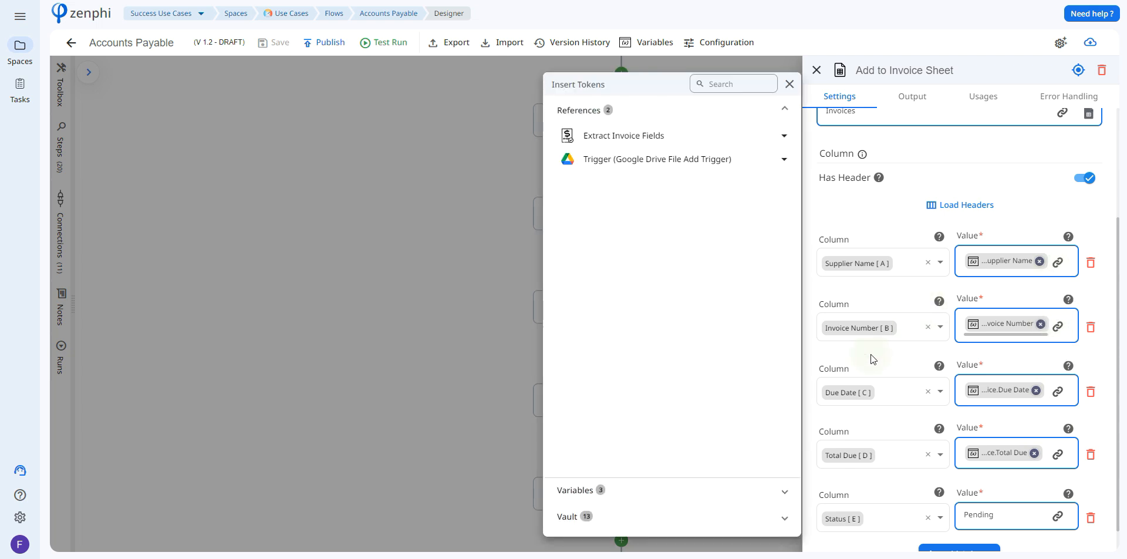
left_click(702, 495)
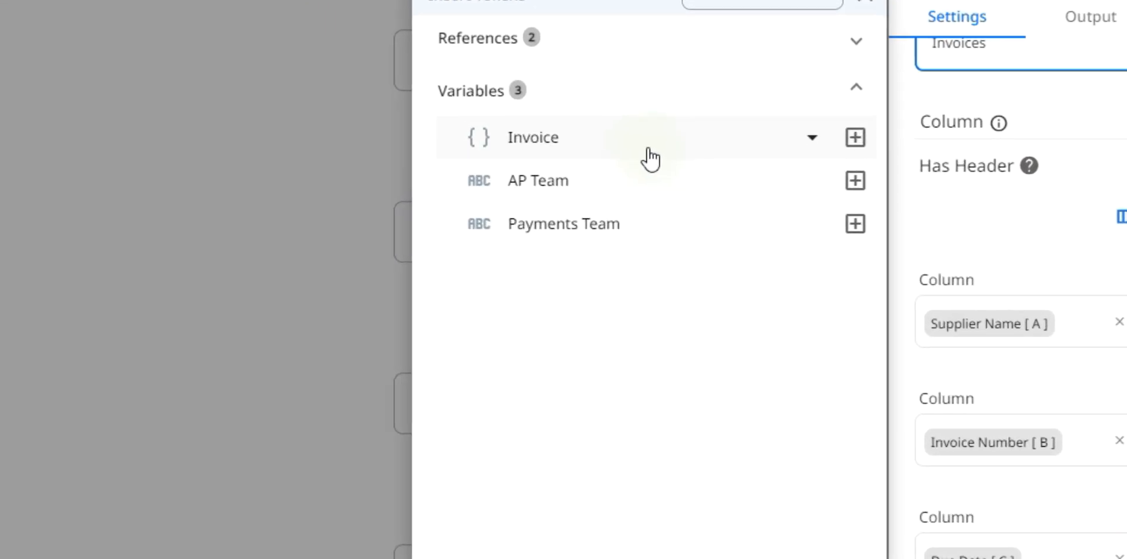
left_click(671, 153)
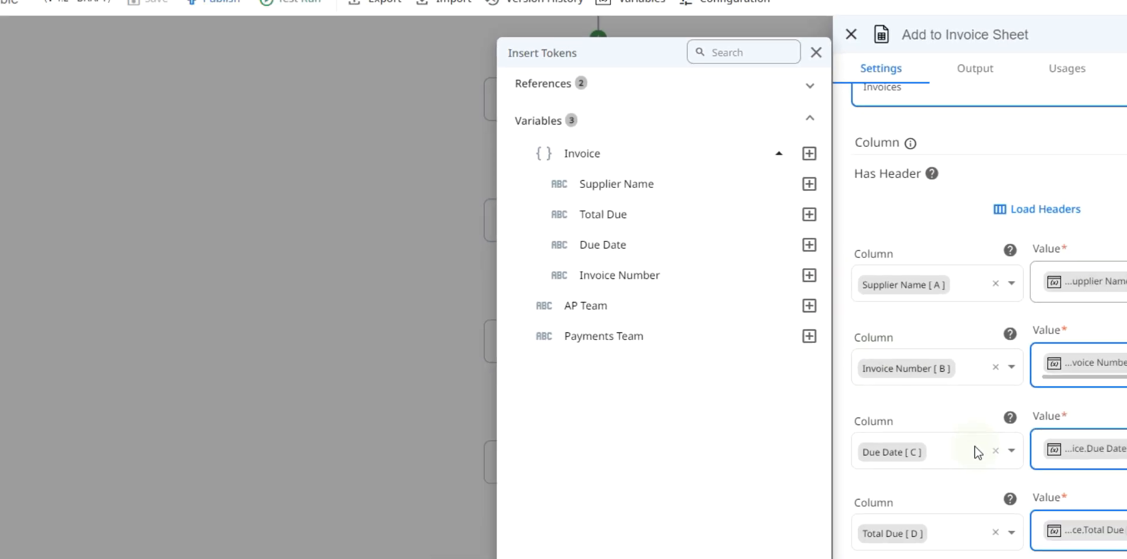
left_click(977, 451)
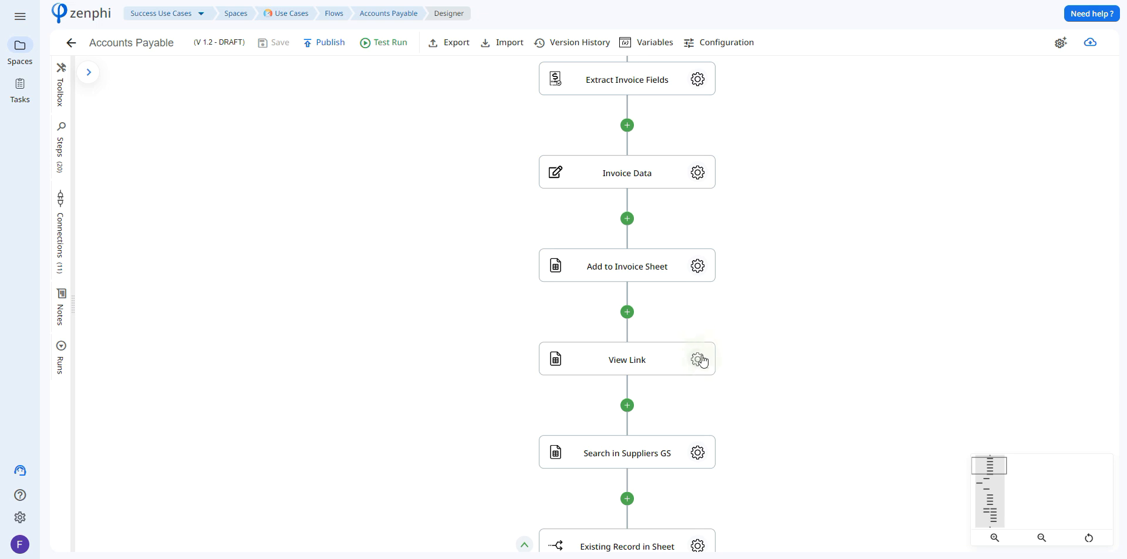
Open the View Link step and review its Google Drive connection and the tokens available for its File Id.
left_click(700, 359)
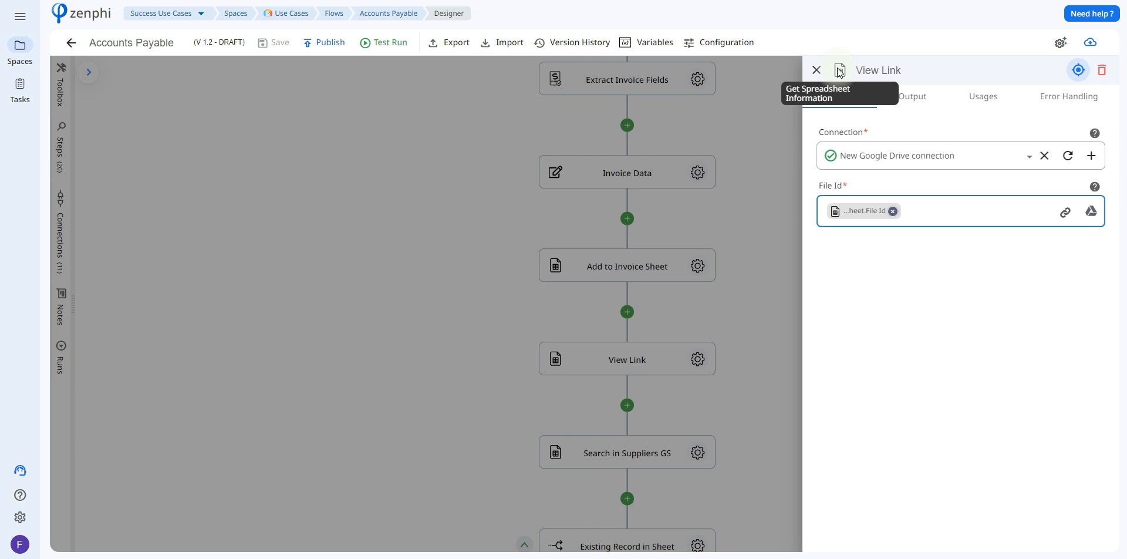
mouse_move(904, 147)
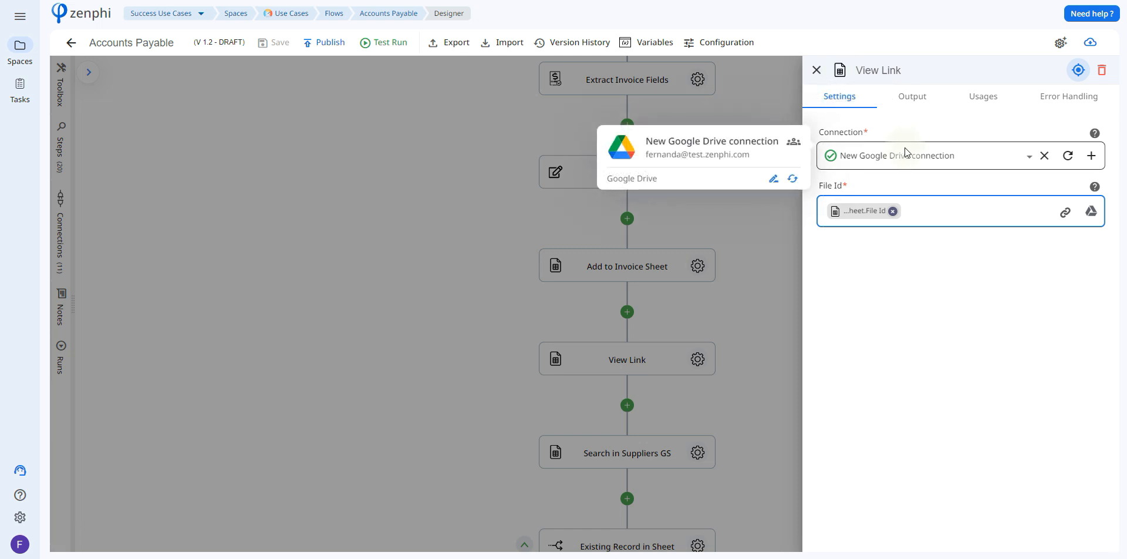
left_click(1064, 213)
left_click(730, 132)
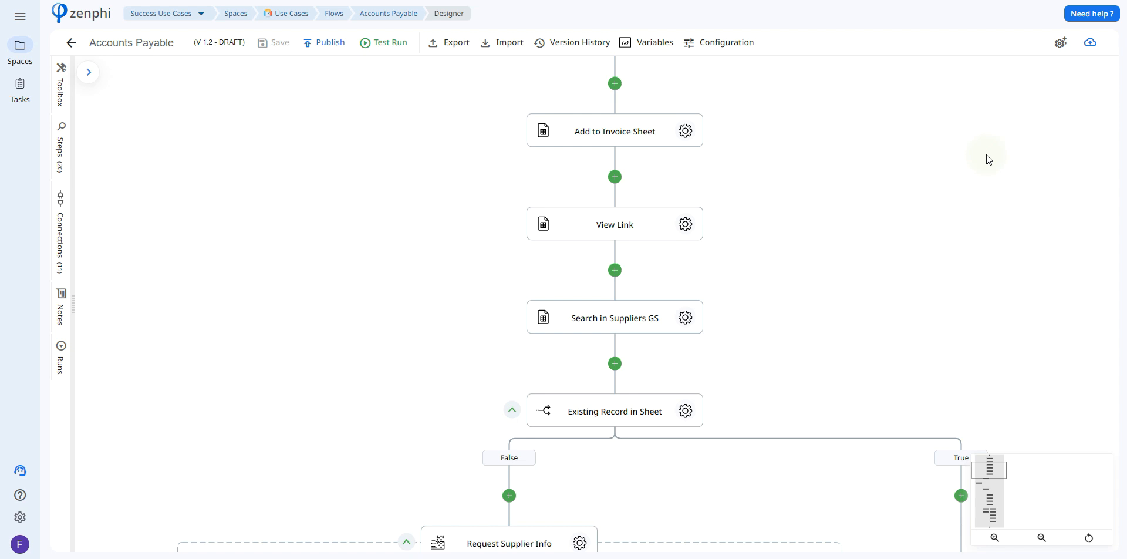
Review the lookup settings and retrieved columns of the Search in Suppliers GS step, and open the Existing Record in Sheet condition.
left_click(686, 317)
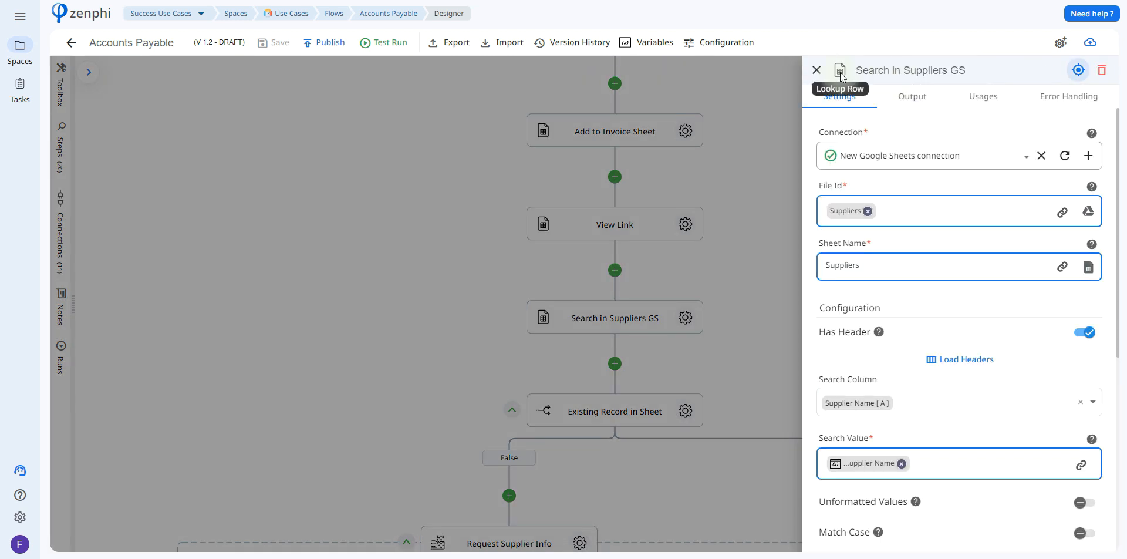
mouse_move(890, 126)
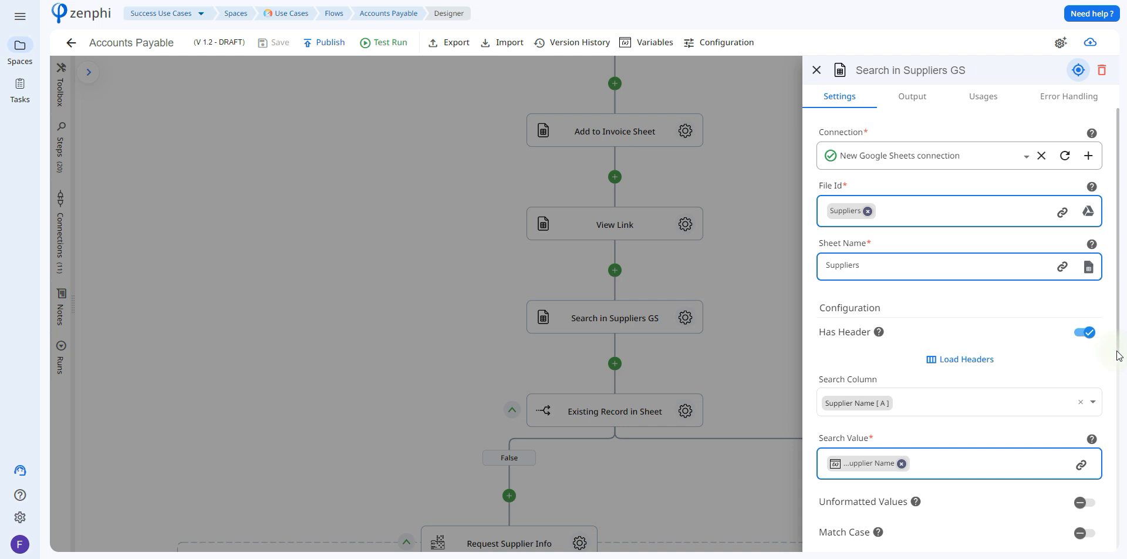
scroll(1118, 357, "down", 2)
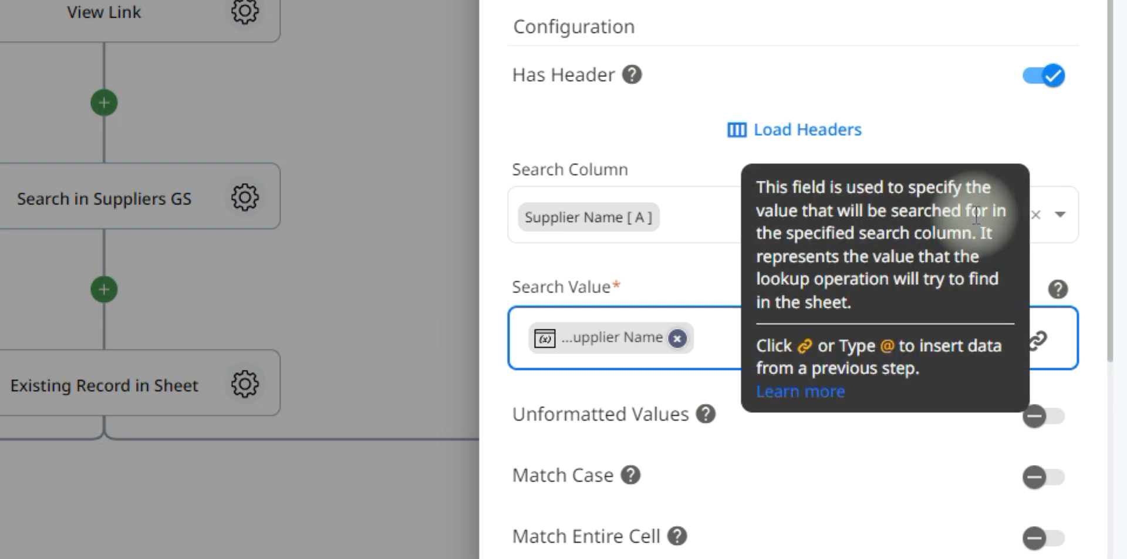
mouse_move(625, 348)
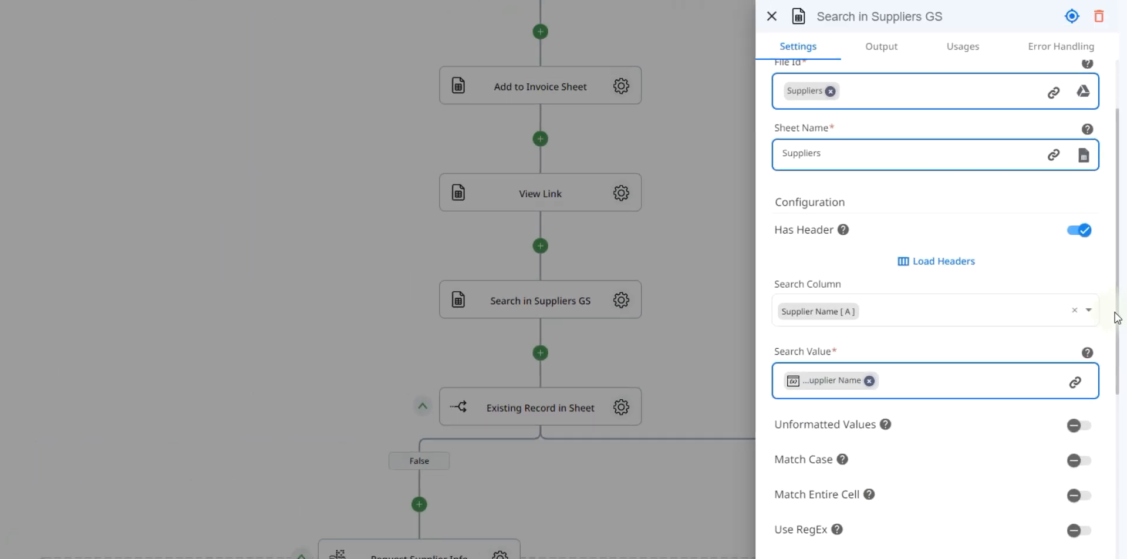
scroll(1074, 413, "down", 5)
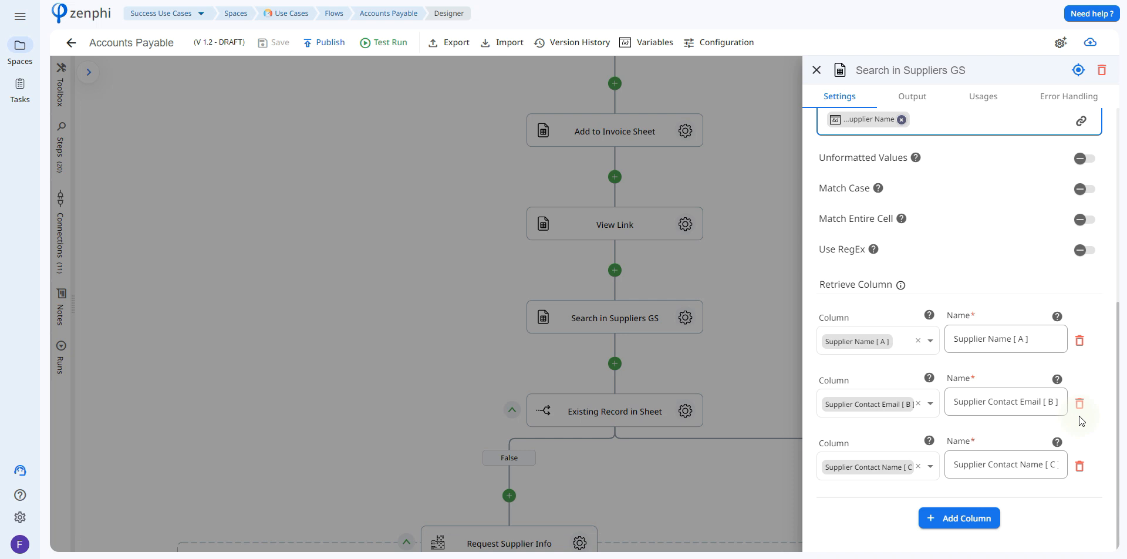
left_click(1029, 394)
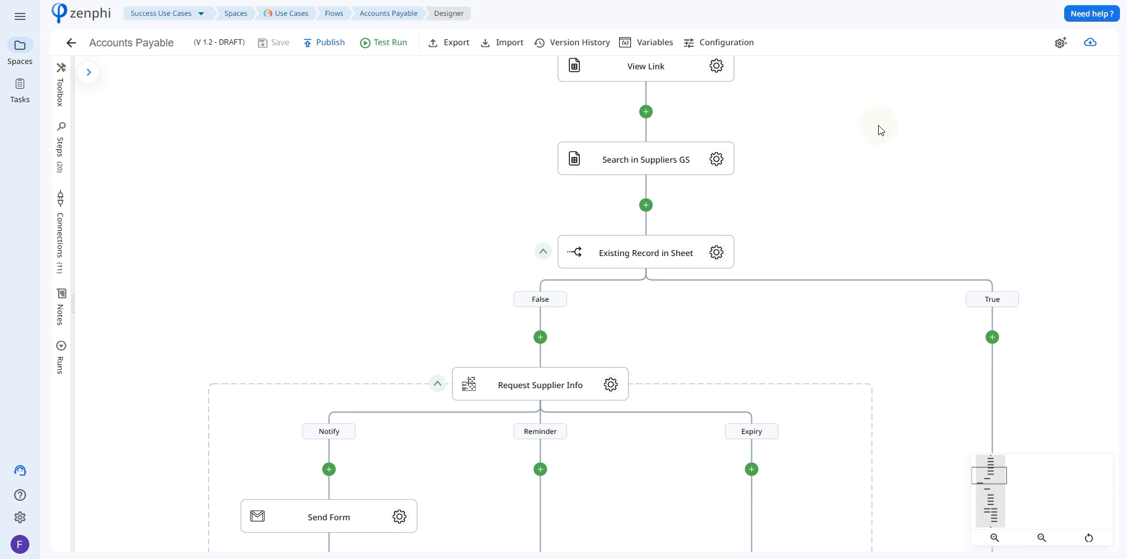
left_click(717, 253)
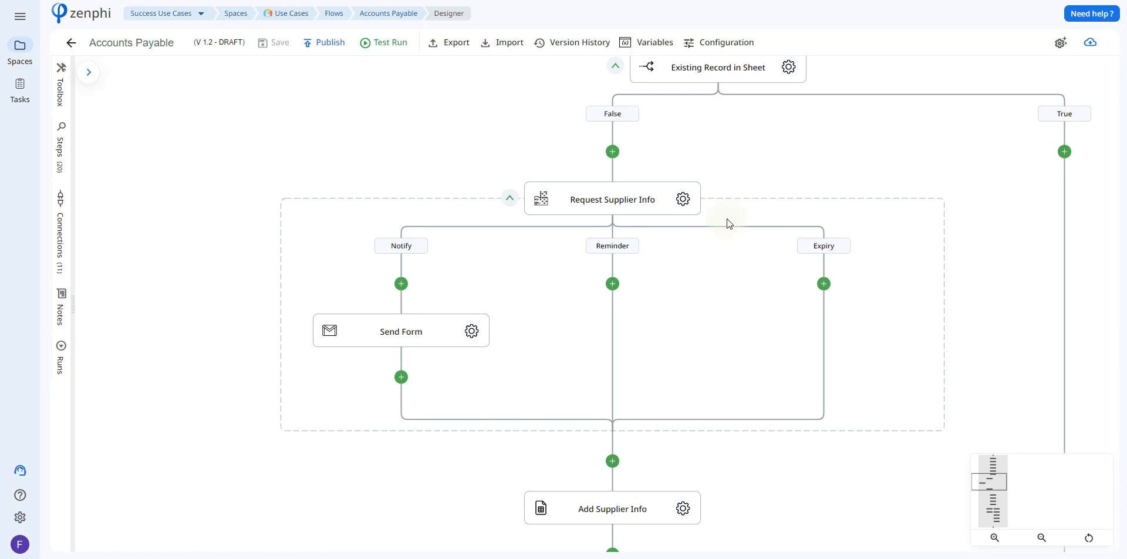
Review the Request Supplier Info form, leaving the form builder without saving, and open the AP Team variable used for its recipients.
left_click(688, 201)
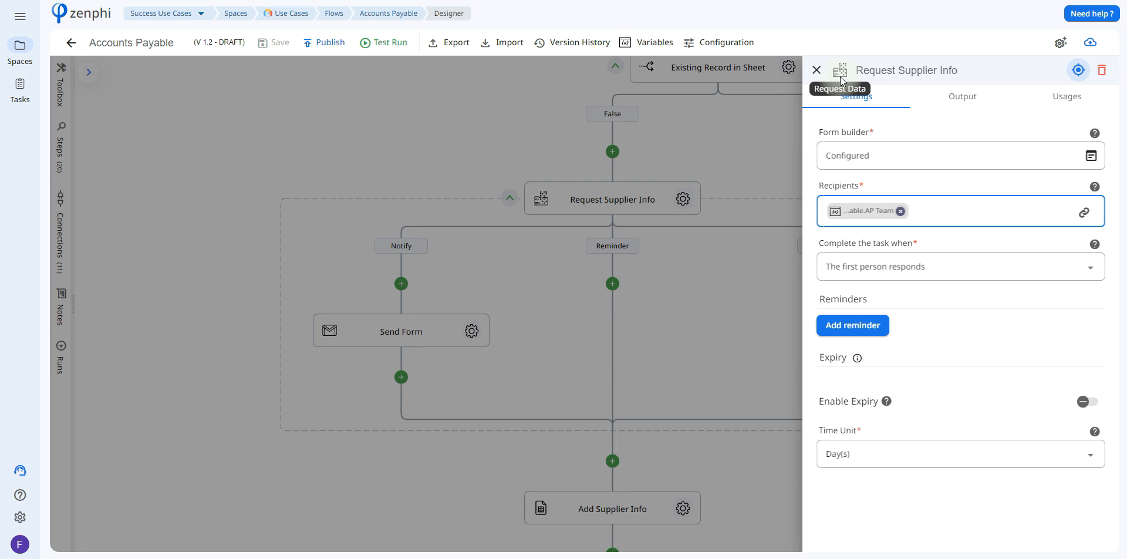
left_click(1091, 158)
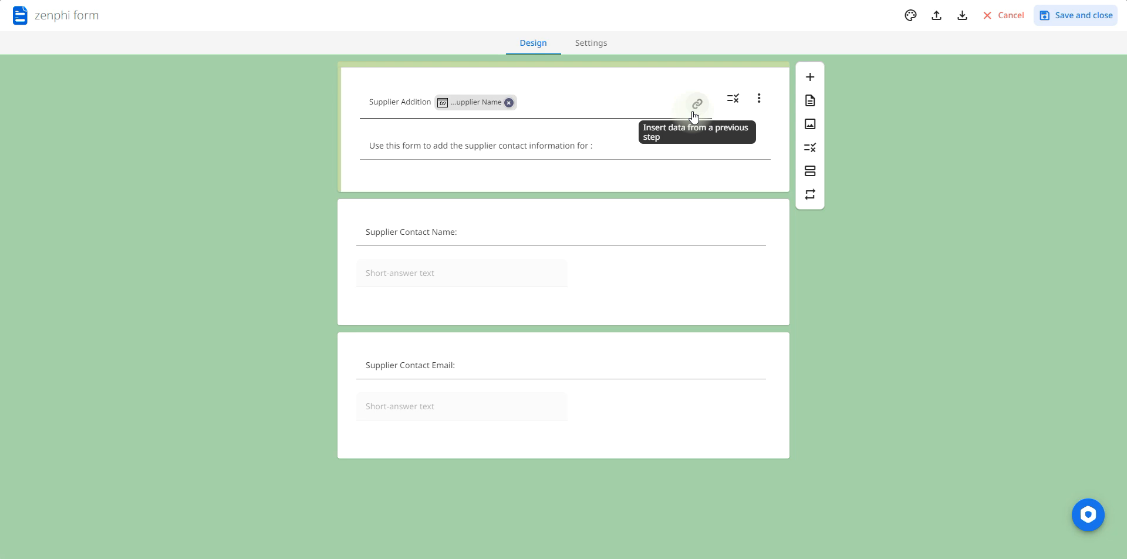
left_click(1004, 24)
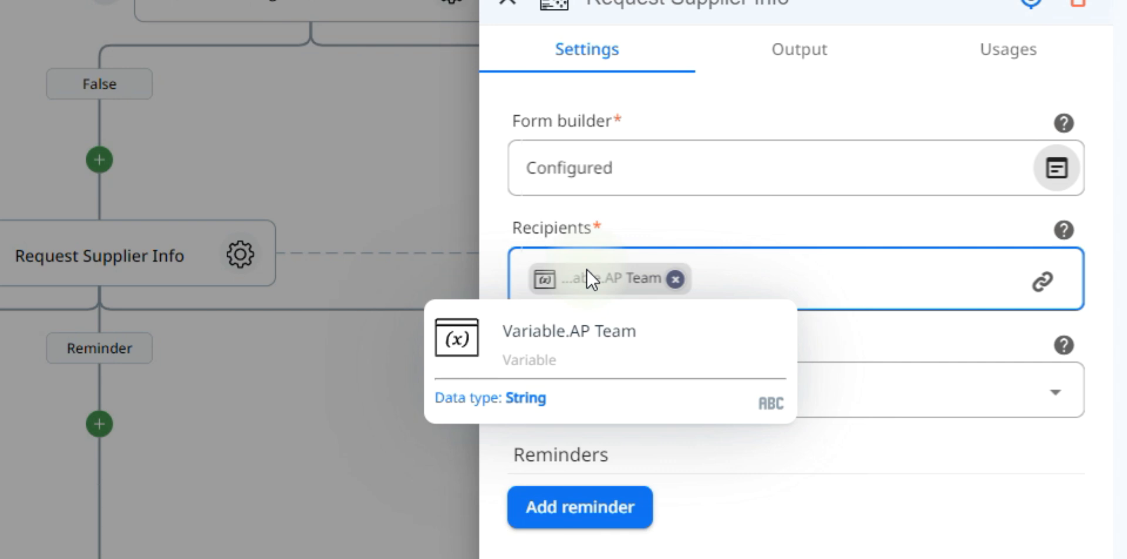
left_click(257, 3)
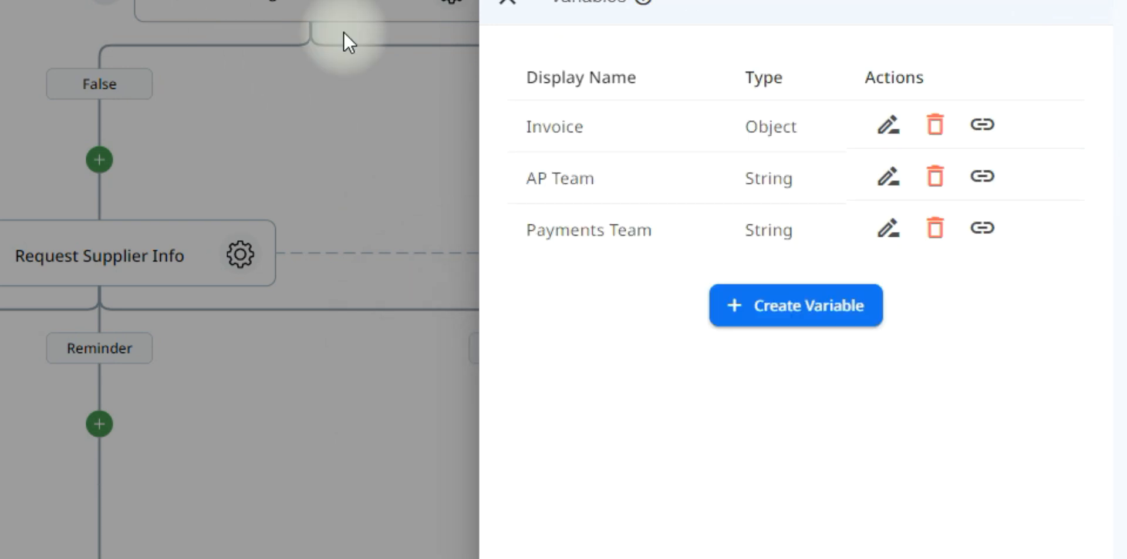
left_click(888, 176)
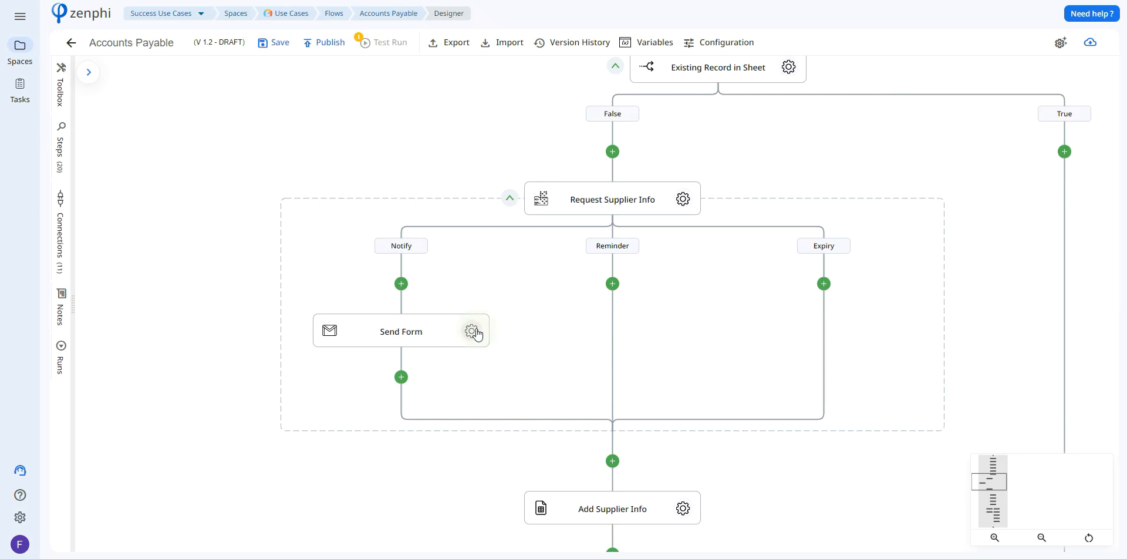
Review the Send Form email's recipient, subject and body, including the form URL token in the body.
left_click(472, 332)
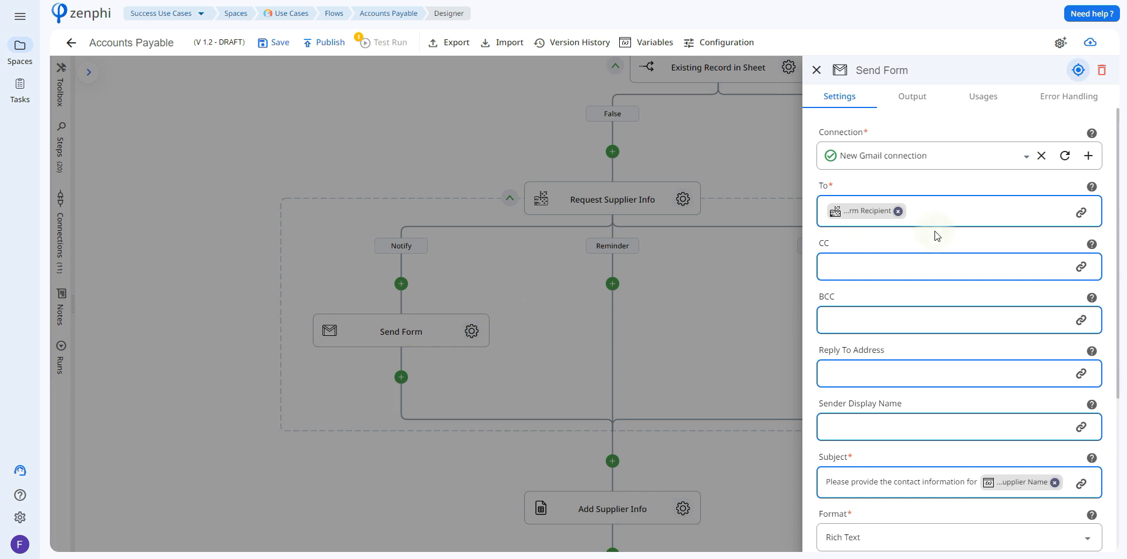
scroll(1121, 235, "down", 1)
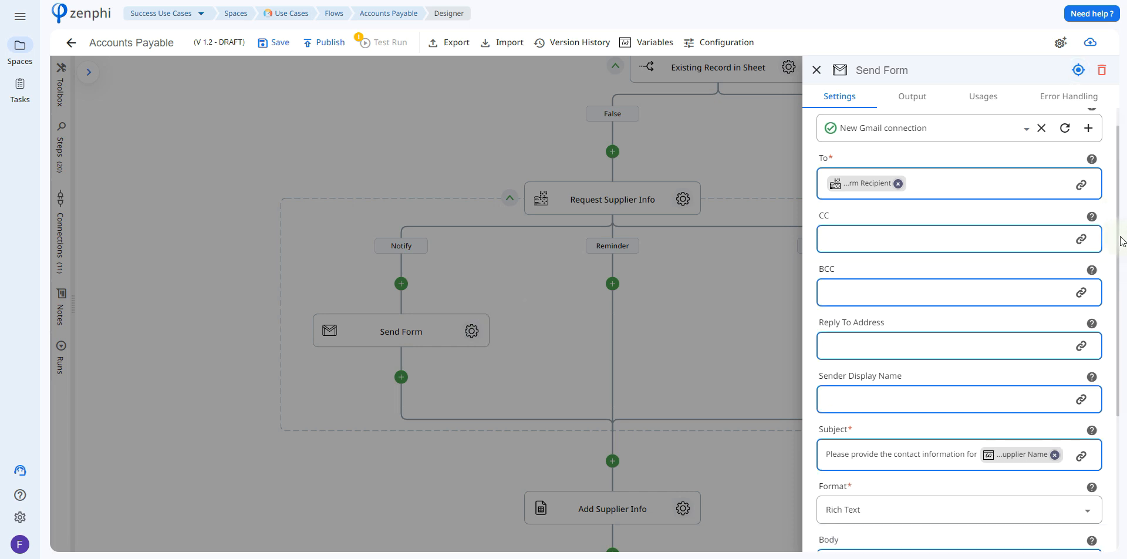
scroll(1121, 241, "down", 1)
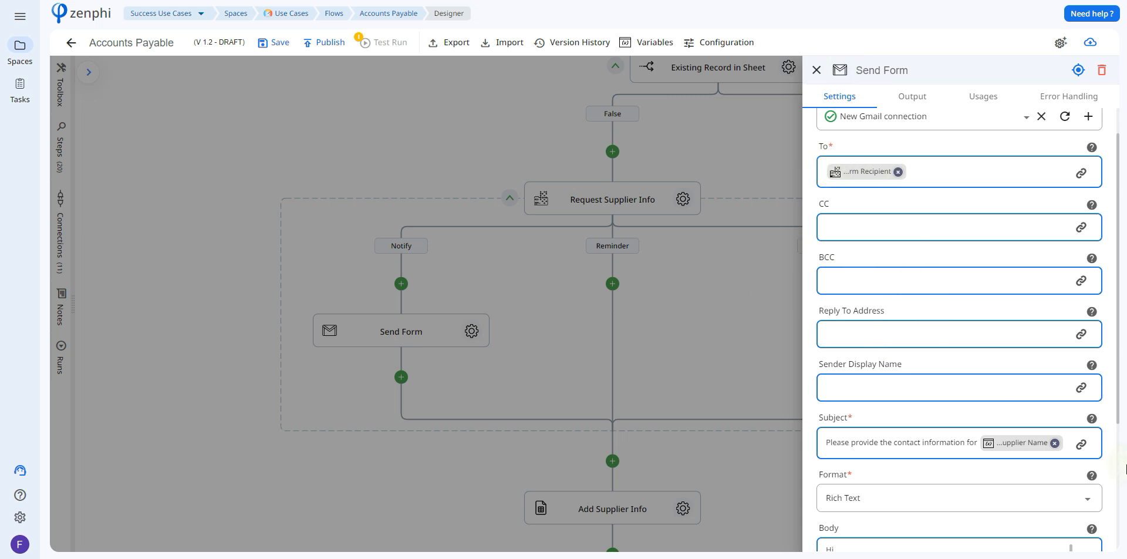
left_click_drag(1119, 386, 1125, 523)
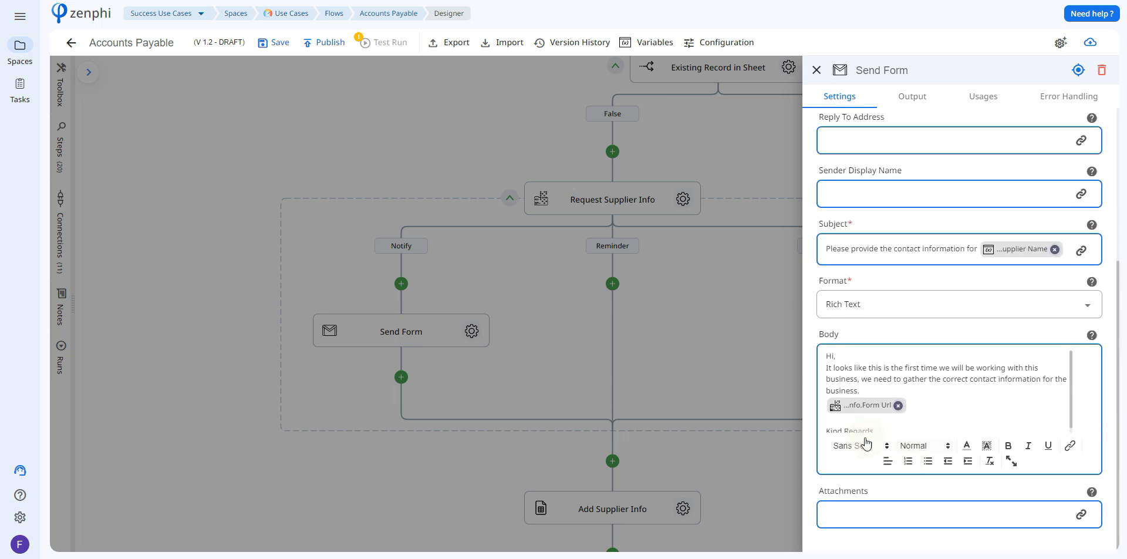
mouse_move(856, 410)
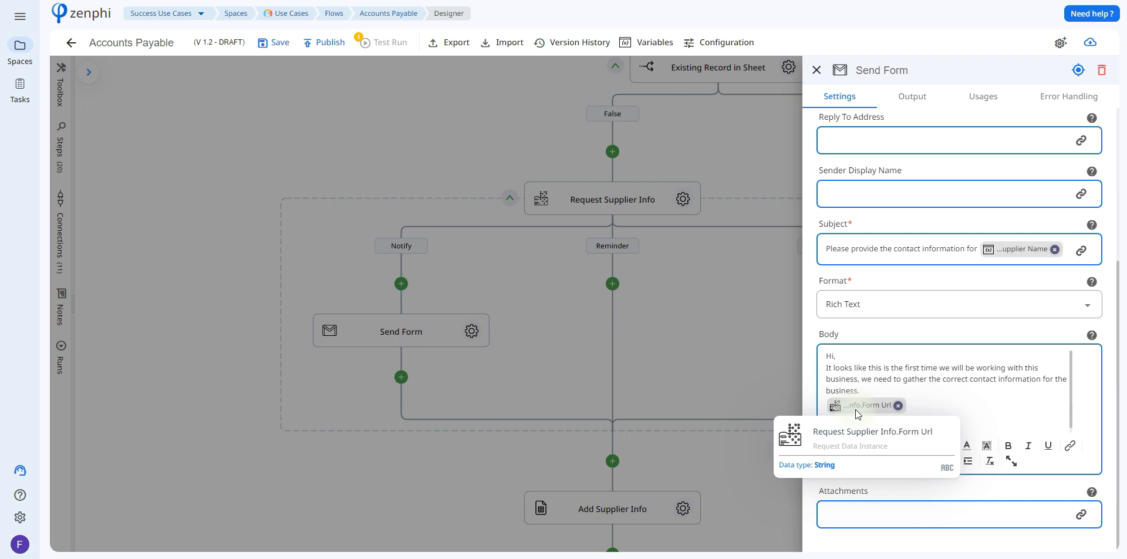
left_click(702, 336)
Review the Add Supplier Info step's column mappings and browse the Request Supplier Info tokens available for the Supplier Contact Email value.
scroll(770, 420, "down", 3)
left_click(675, 327)
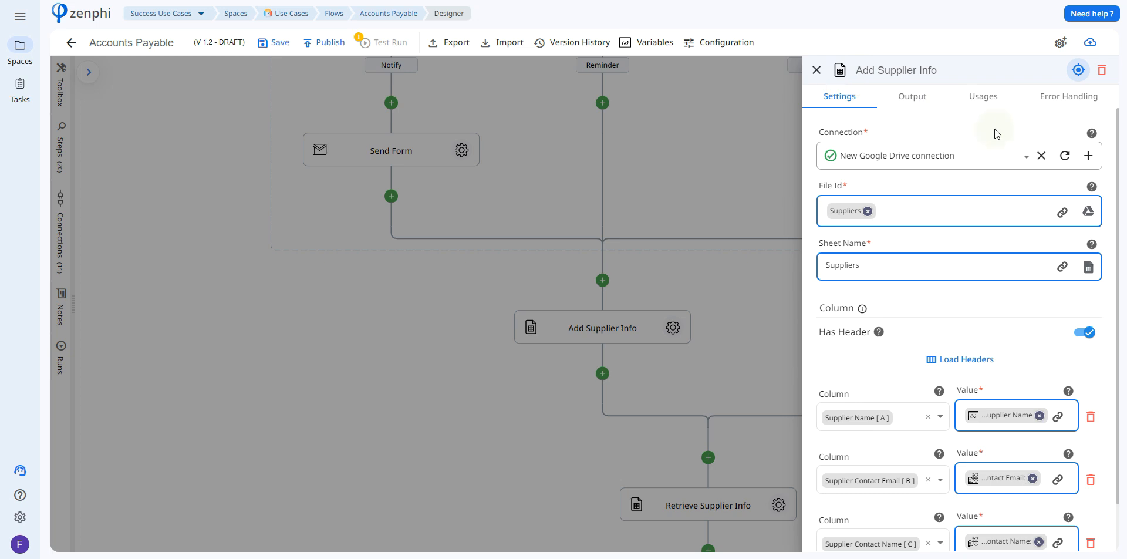
mouse_move(972, 146)
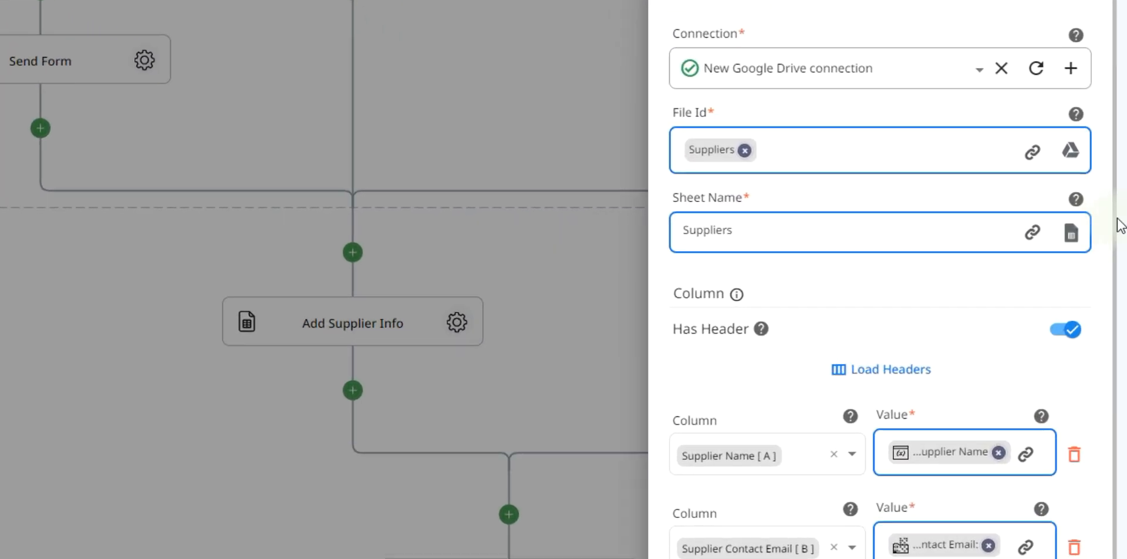
scroll(1116, 235, "down", 2)
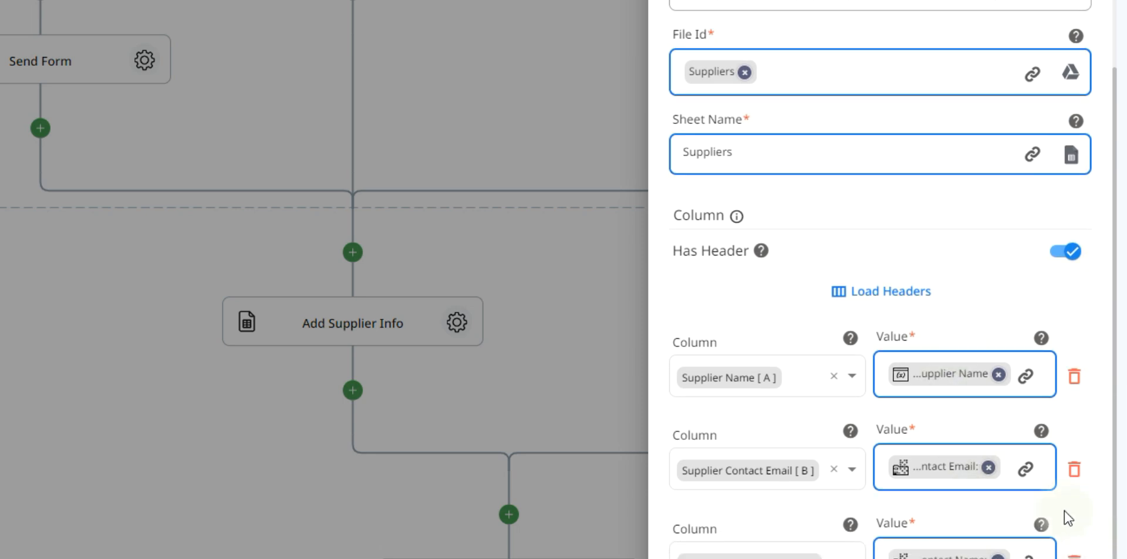
left_click(1026, 468)
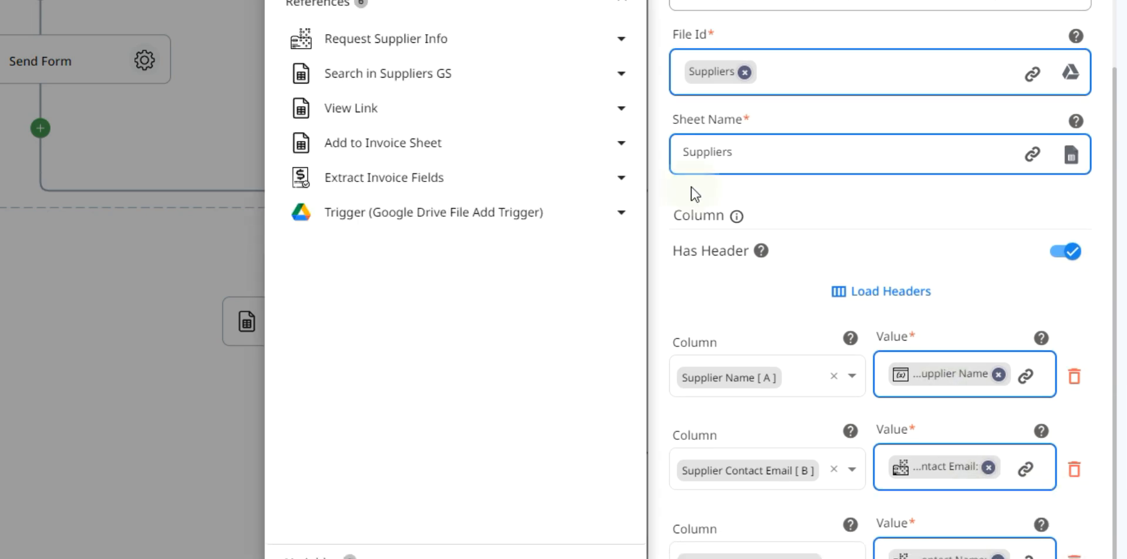
left_click(558, 44)
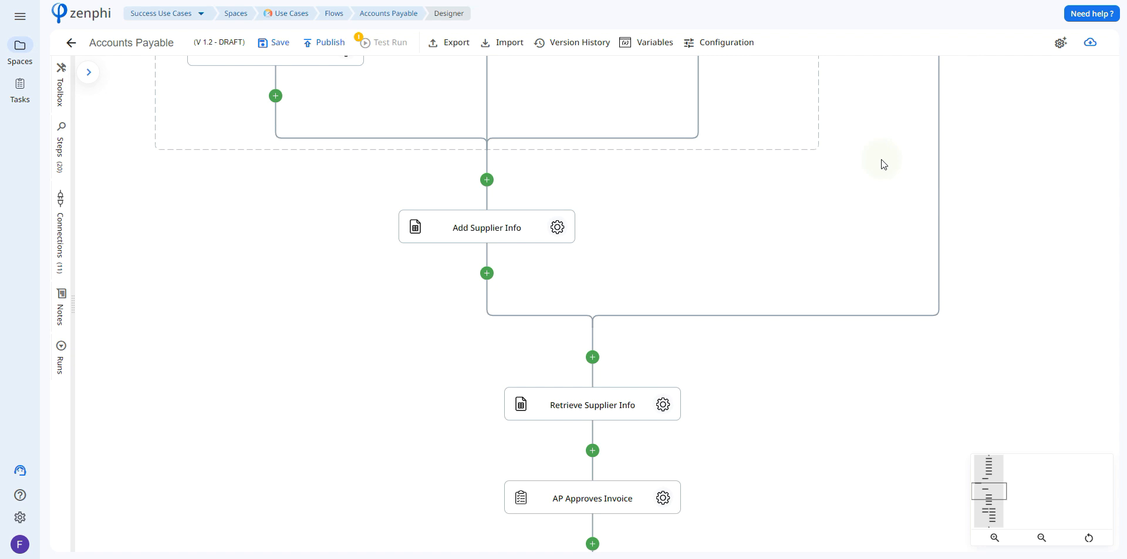
Review the Retrieve Supplier Info step's Suppliers sheet lookup, from its connection and search value to the retrieved columns.
left_click(663, 404)
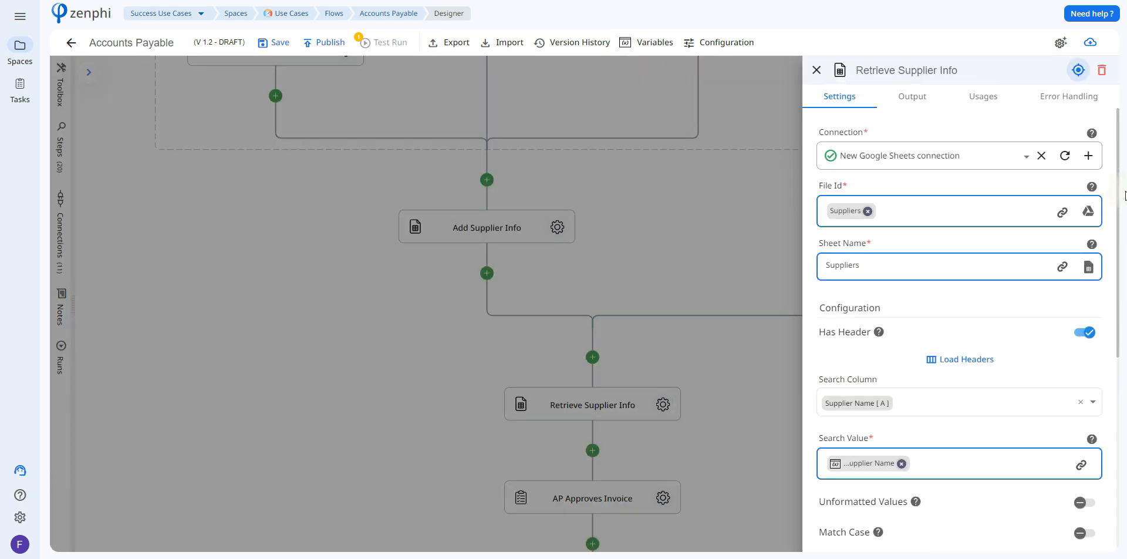
scroll(1120, 201, "down", 1)
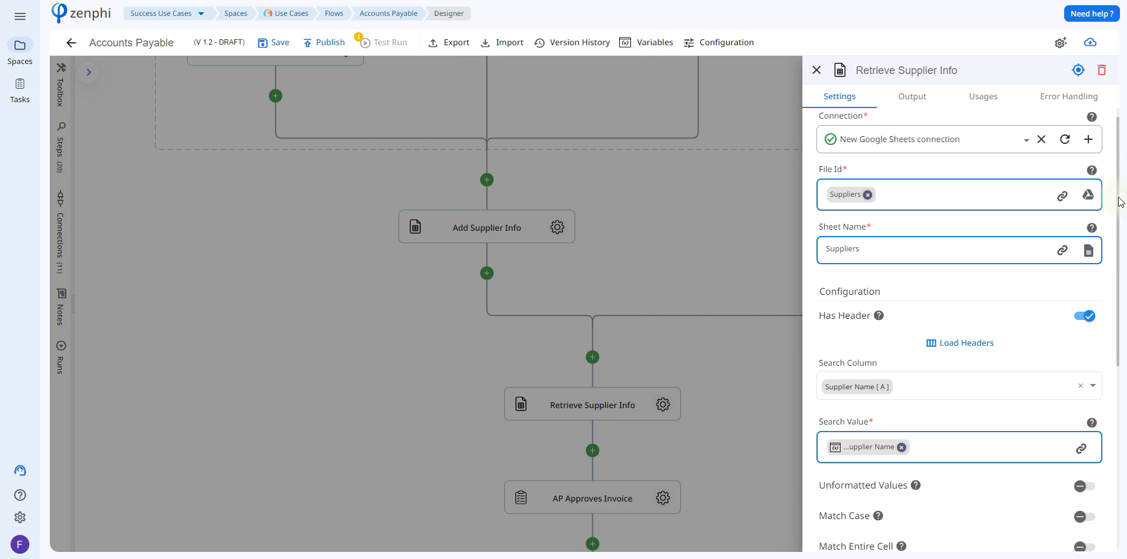
left_click_drag(1120, 199, 1125, 370)
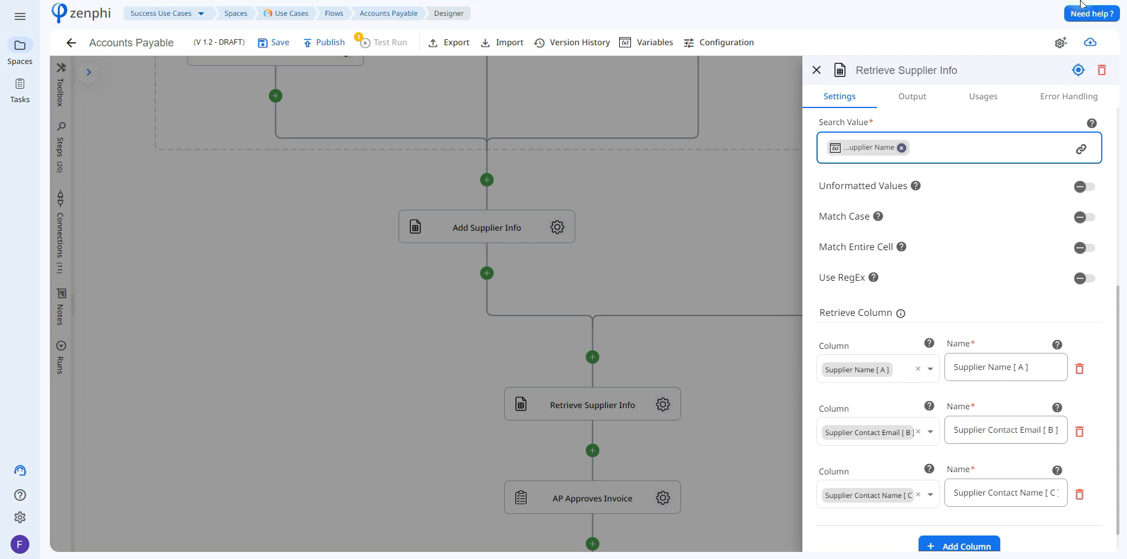
left_click(1079, 70)
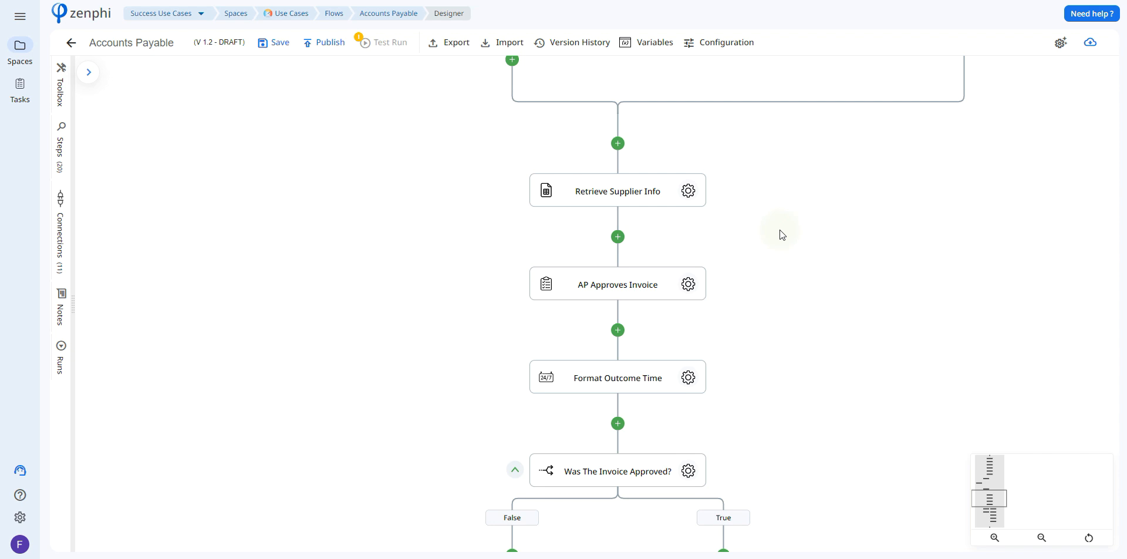
Review the AP Approves Invoice task's name, description, outcomes, assignee and approval email settings.
left_click(686, 286)
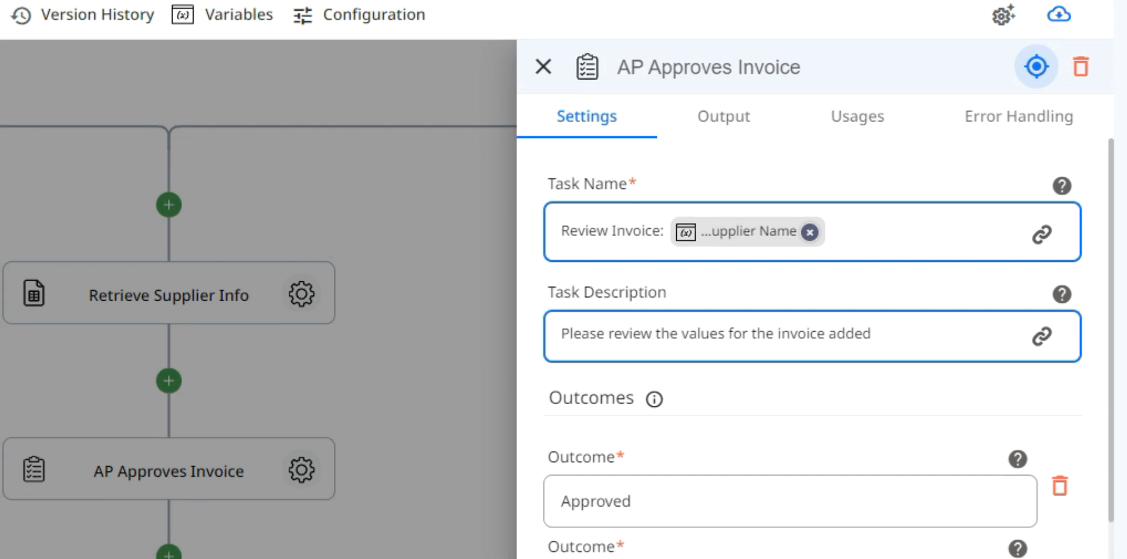
scroll(1121, 326, "down", 4)
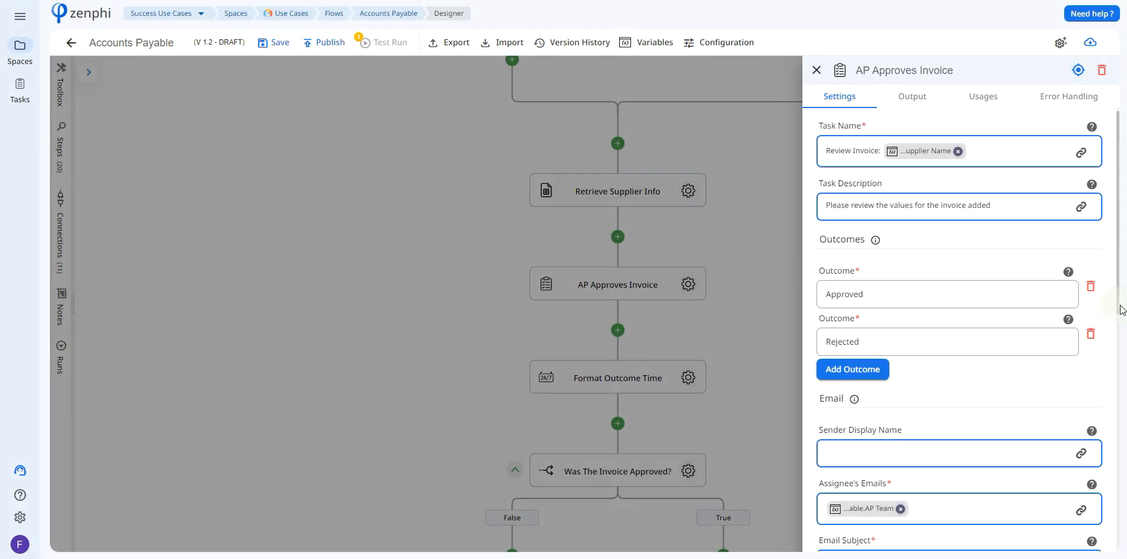
left_click_drag(1126, 367, 1126, 441)
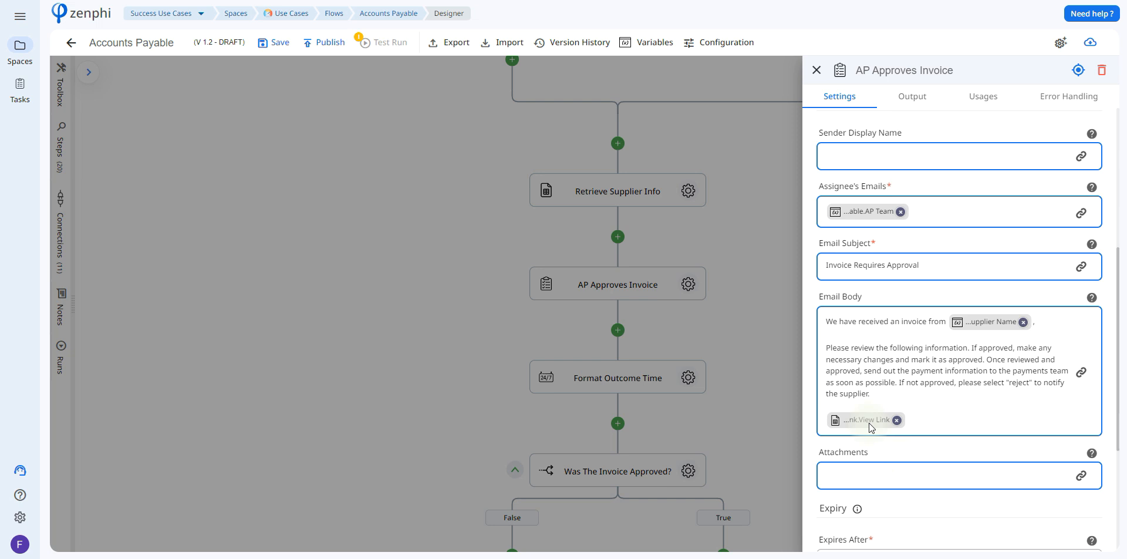
Browse the View Link tokens available for the AP Approves Invoice email body and check the step's outputs.
mouse_move(869, 423)
left_click(1082, 372)
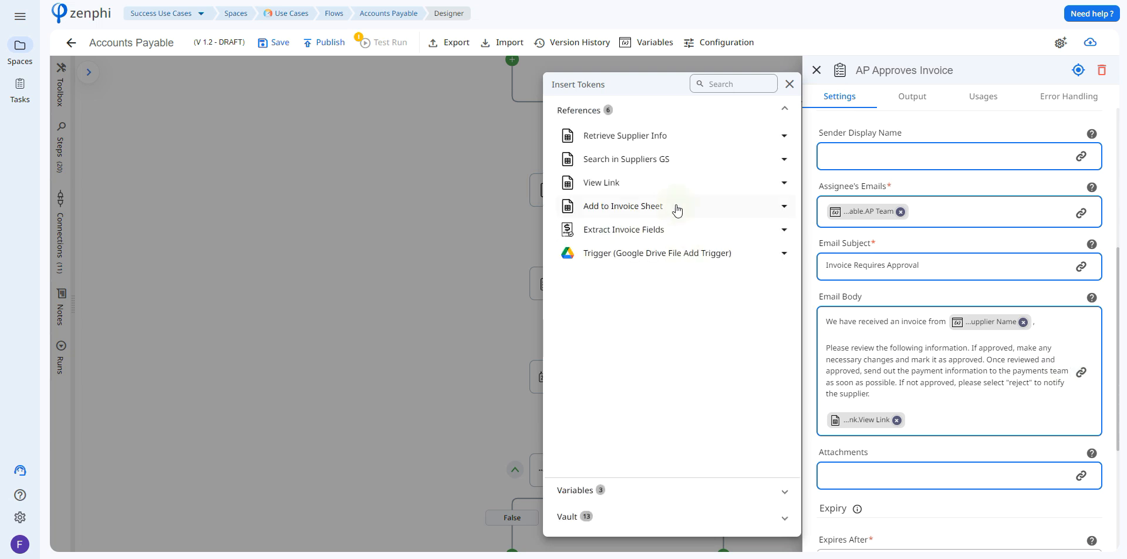
left_click(668, 185)
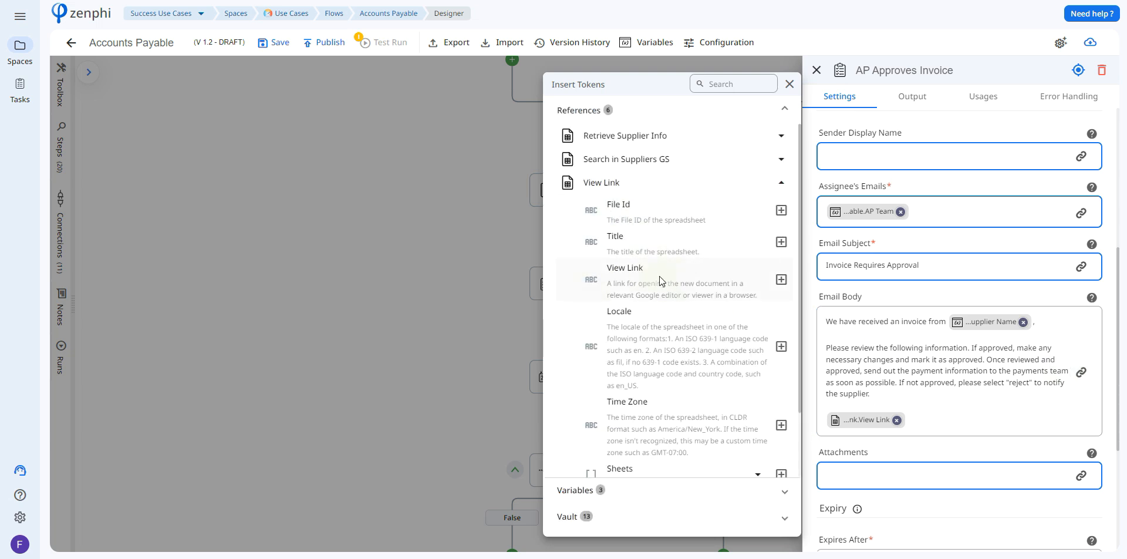
left_click(913, 96)
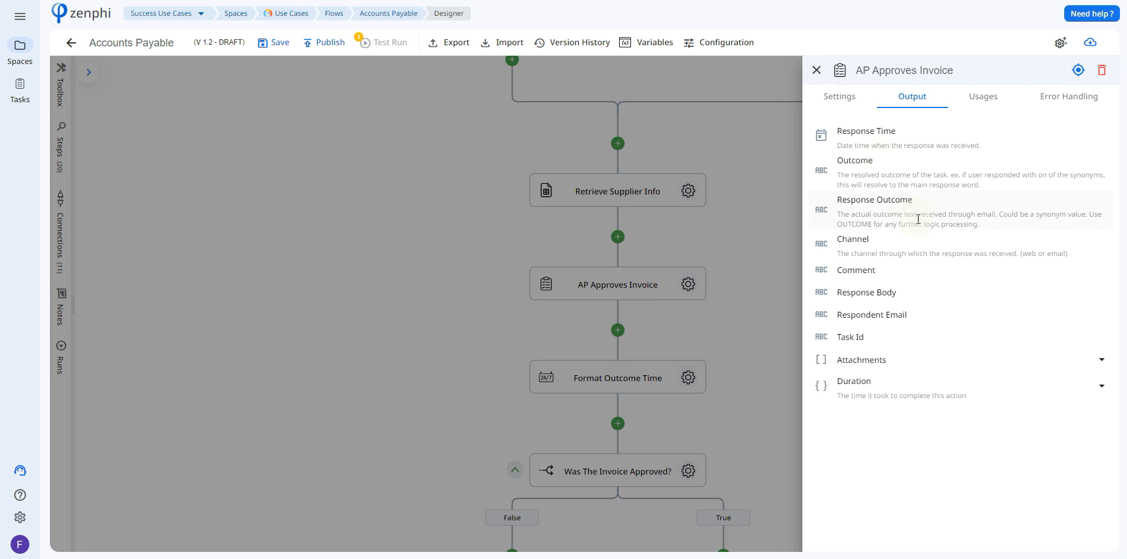
left_click(756, 272)
Review the Format Outcome Time step's date source and format, and open the Was The Invoice Approved? condition.
left_click(688, 378)
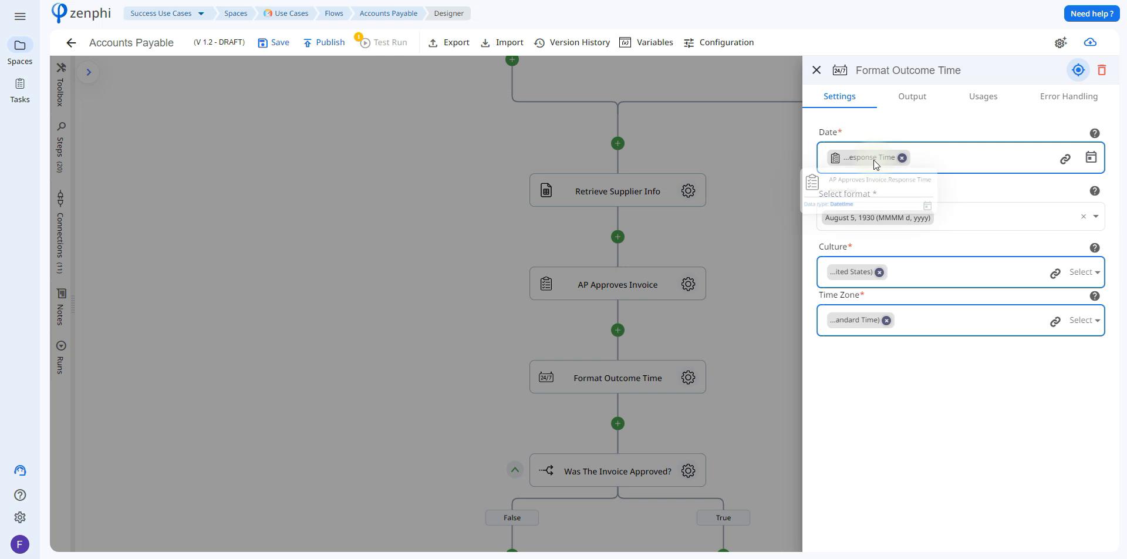
left_click(999, 217)
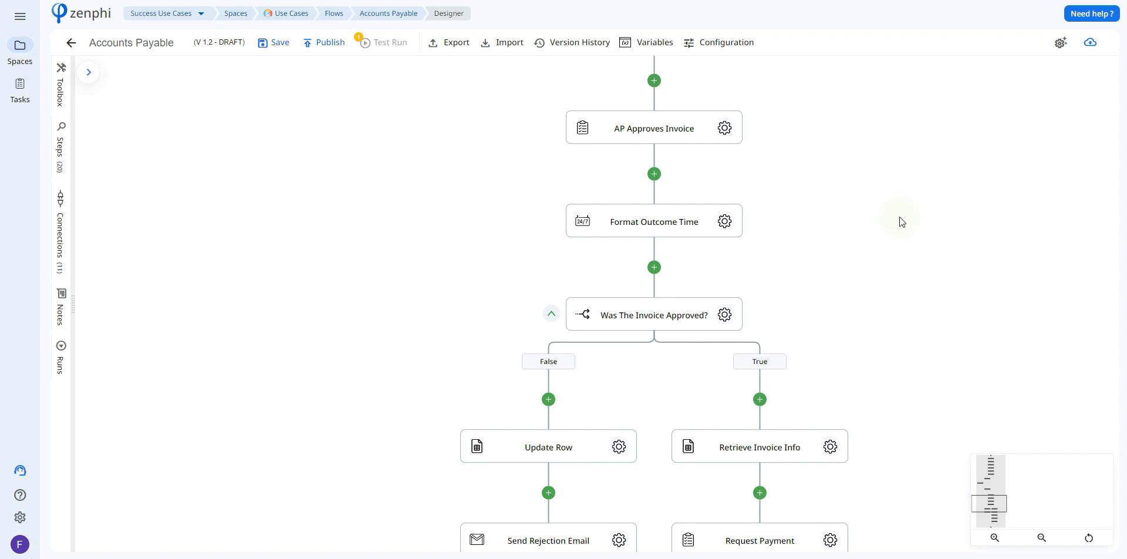
left_click(723, 318)
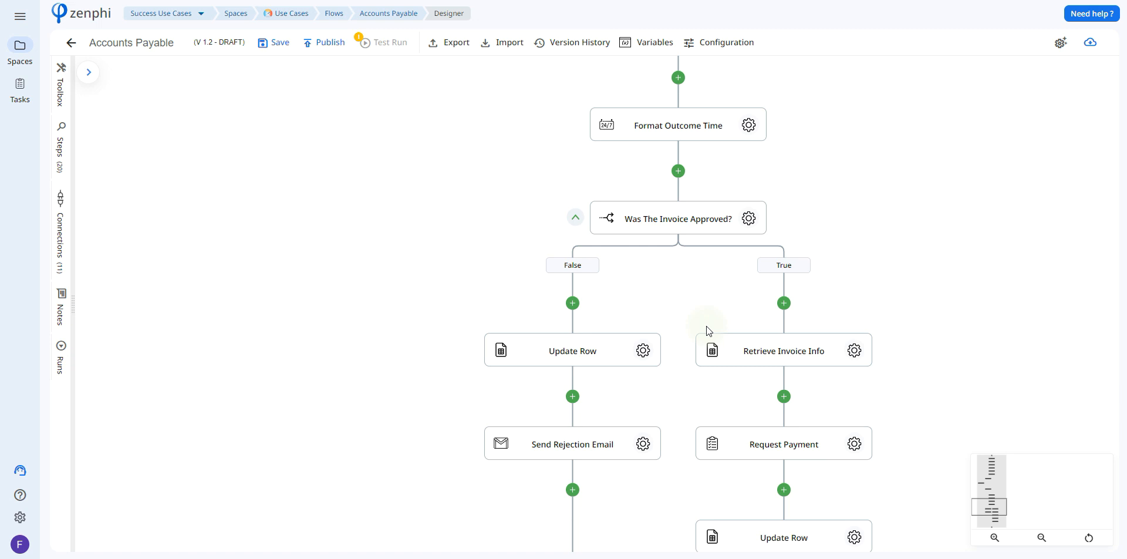
Review the False branch's Update Row step, including the Add to Invoice Sheet tokens for its row number and the column value.
left_click(644, 351)
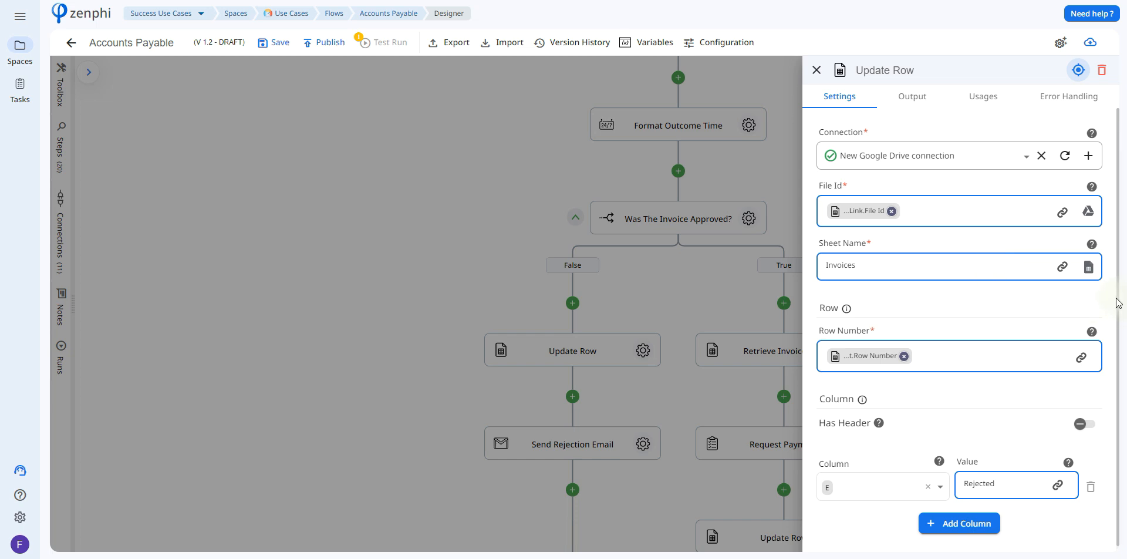
left_click(1081, 357)
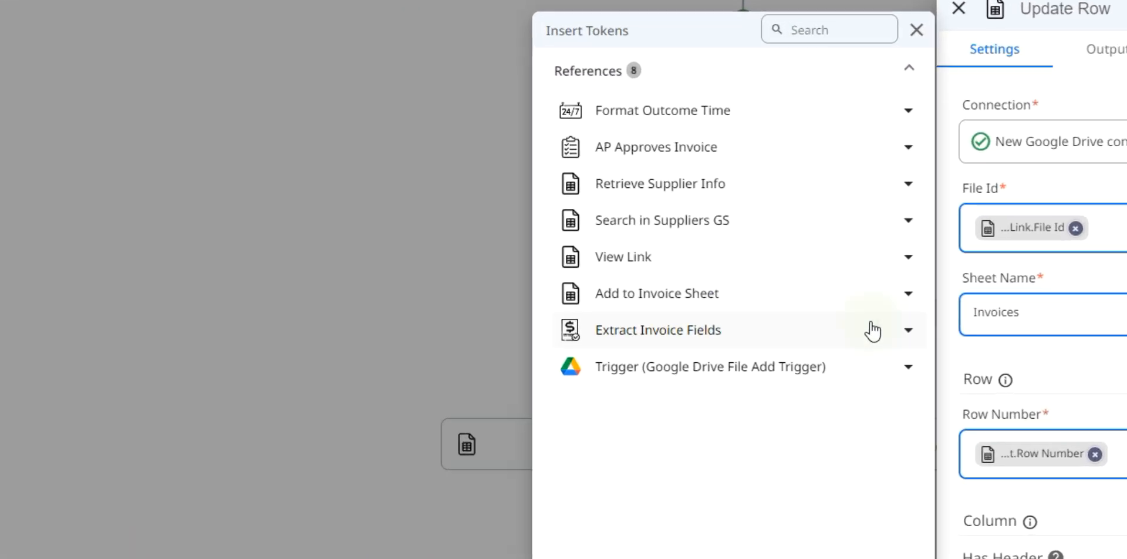
left_click(838, 299)
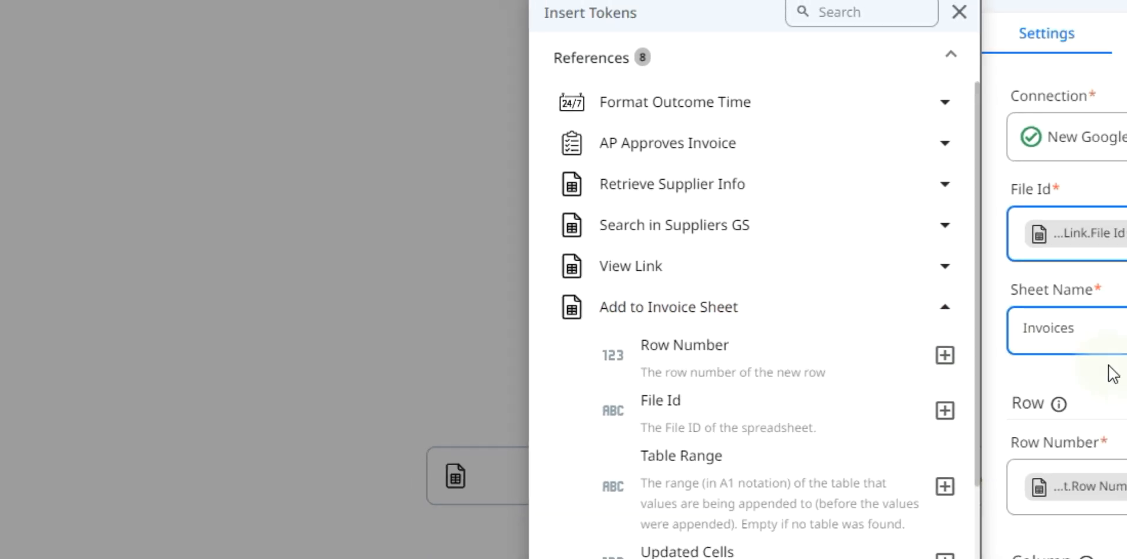
left_click(1110, 365)
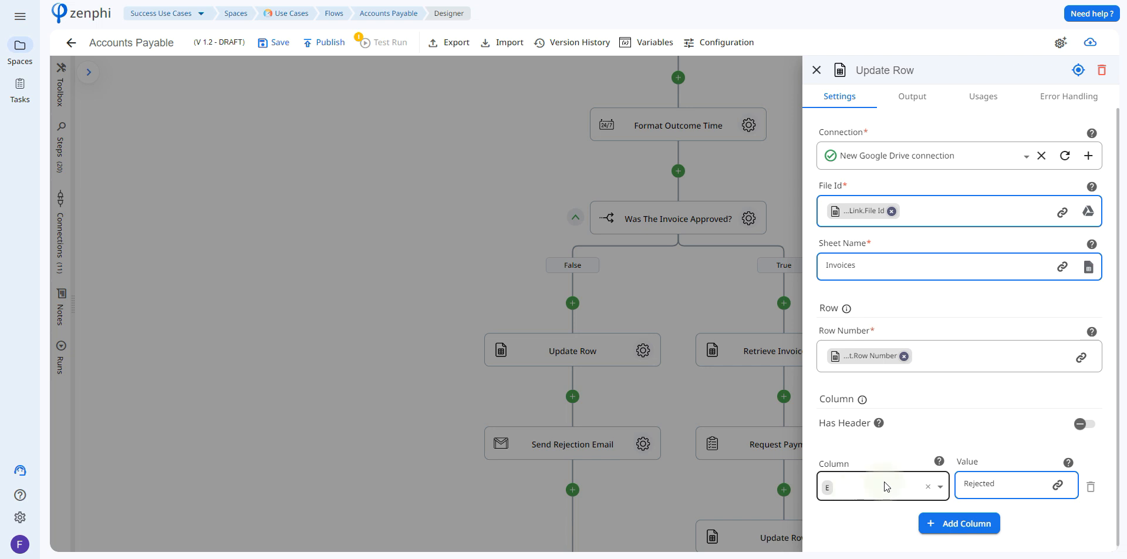
left_click(730, 374)
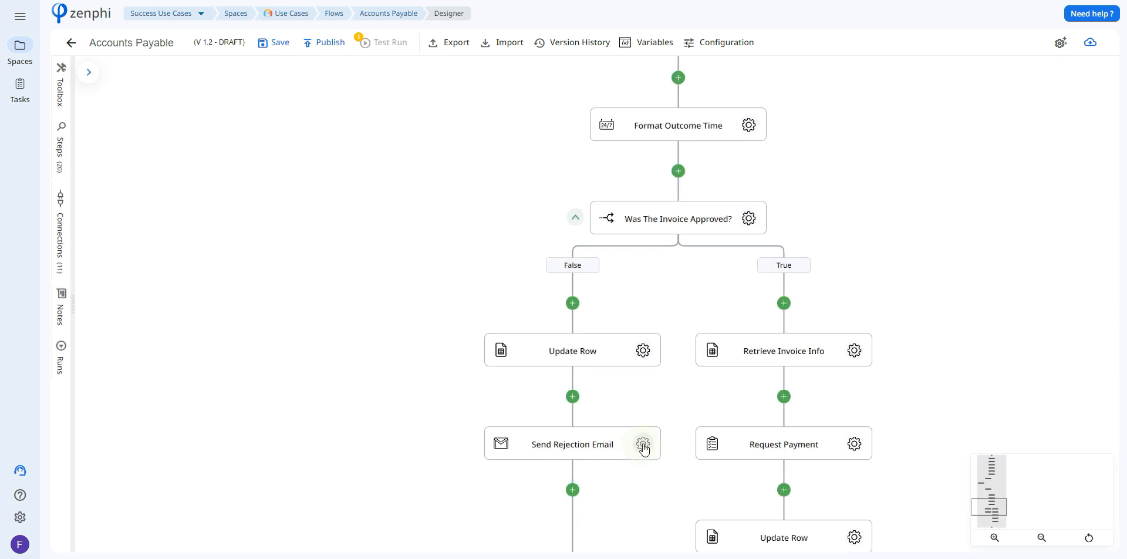
Review the Send Rejection Email step's connection, recipient, subject and body tokens.
left_click(643, 444)
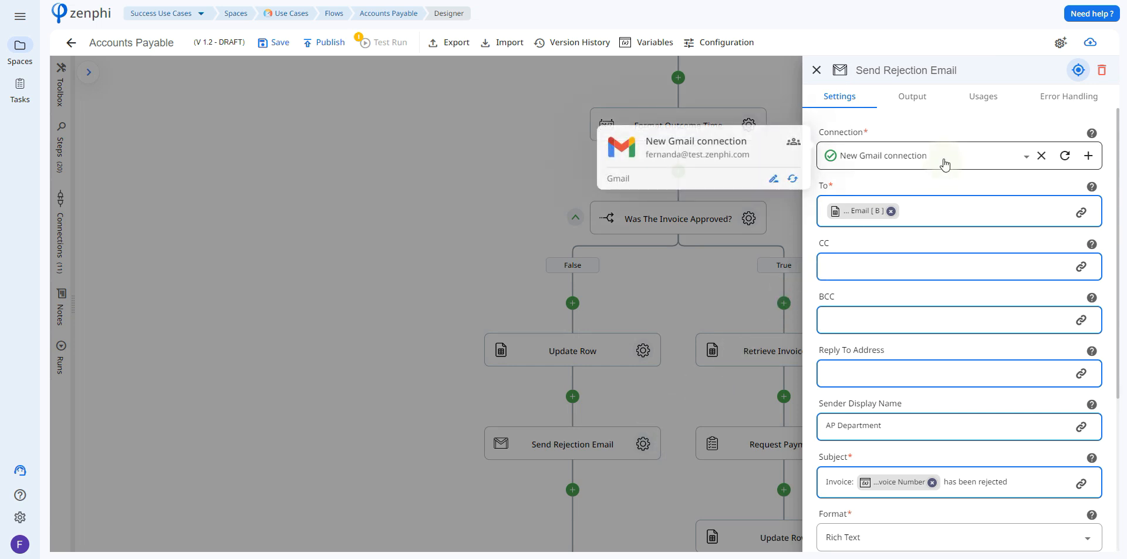
mouse_move(861, 210)
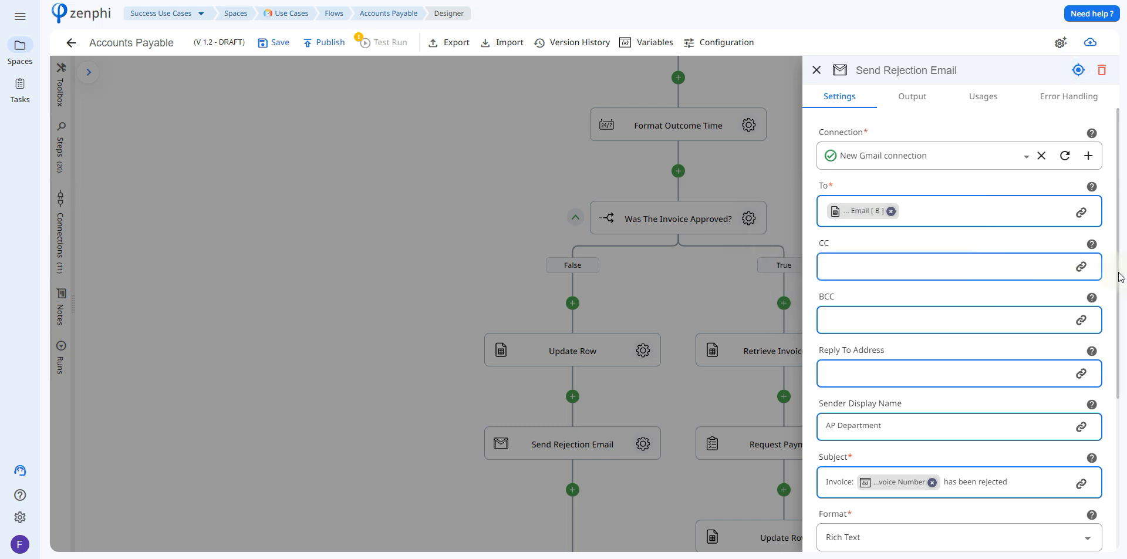
left_click_drag(1121, 285, 1123, 408)
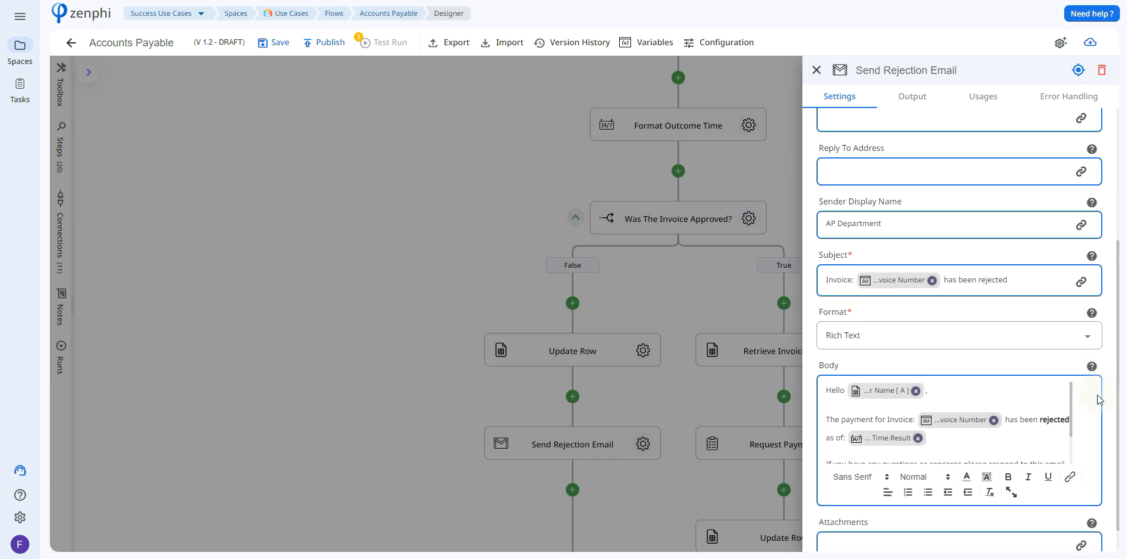
scroll(1010, 411, "down", 1)
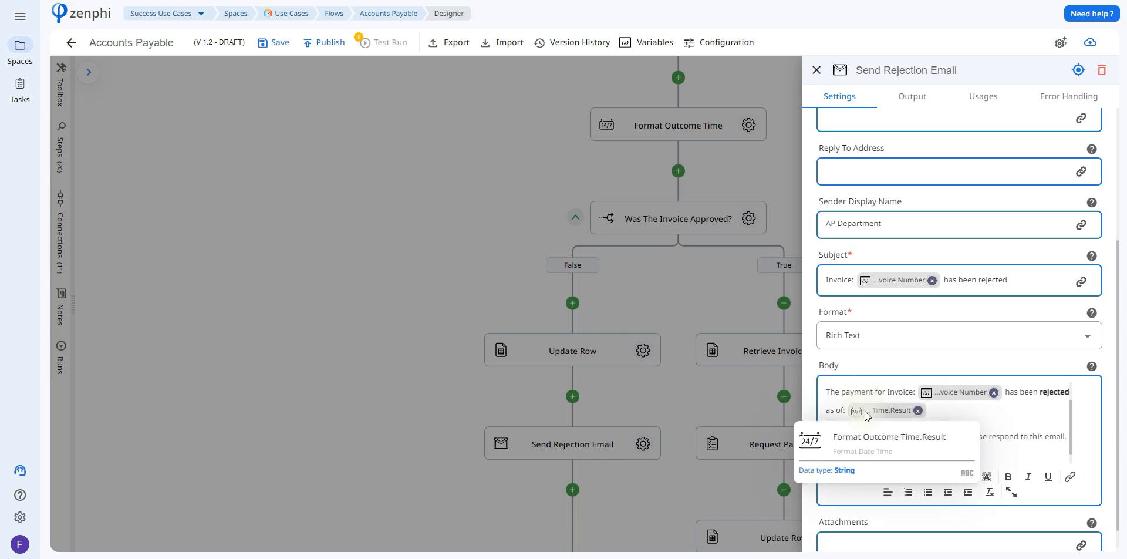
left_click(762, 258)
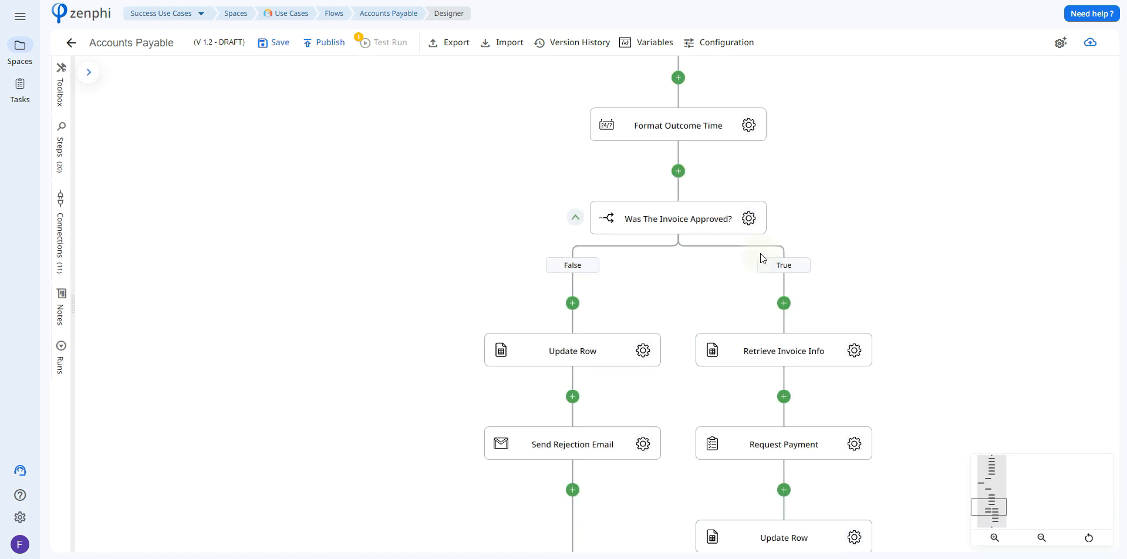
Review the Retrieve Invoice Info step's sheet, search column, search value and retrieved columns.
left_click(850, 326)
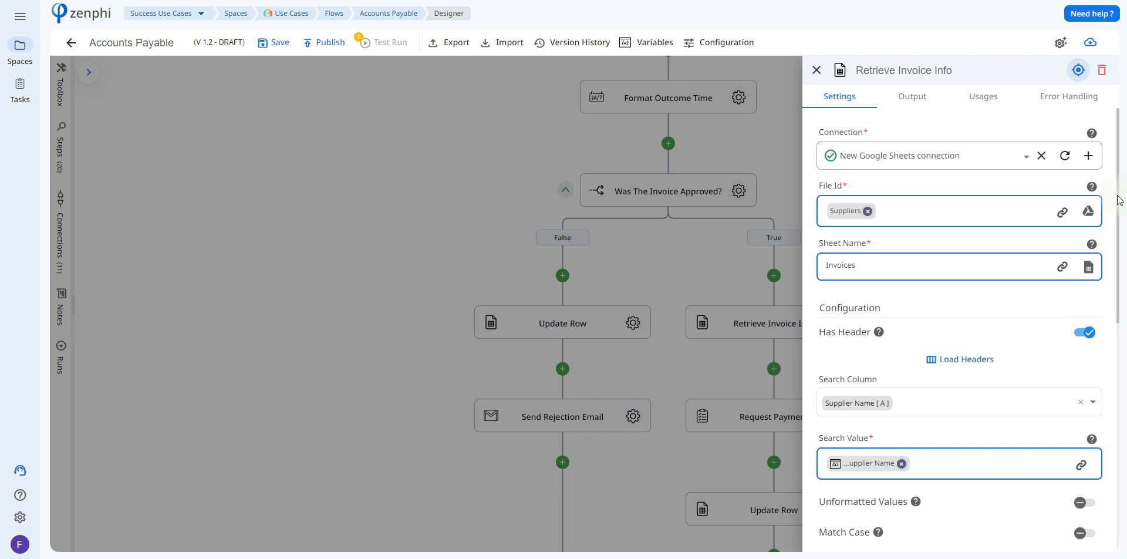
left_click_drag(1118, 201, 1120, 206)
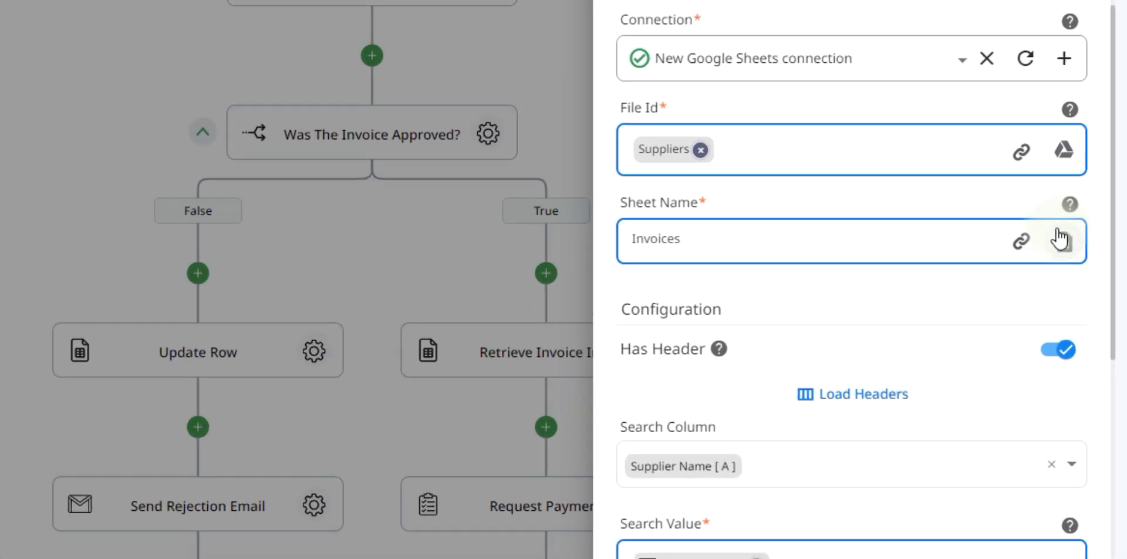
left_click_drag(1113, 198, 1111, 335)
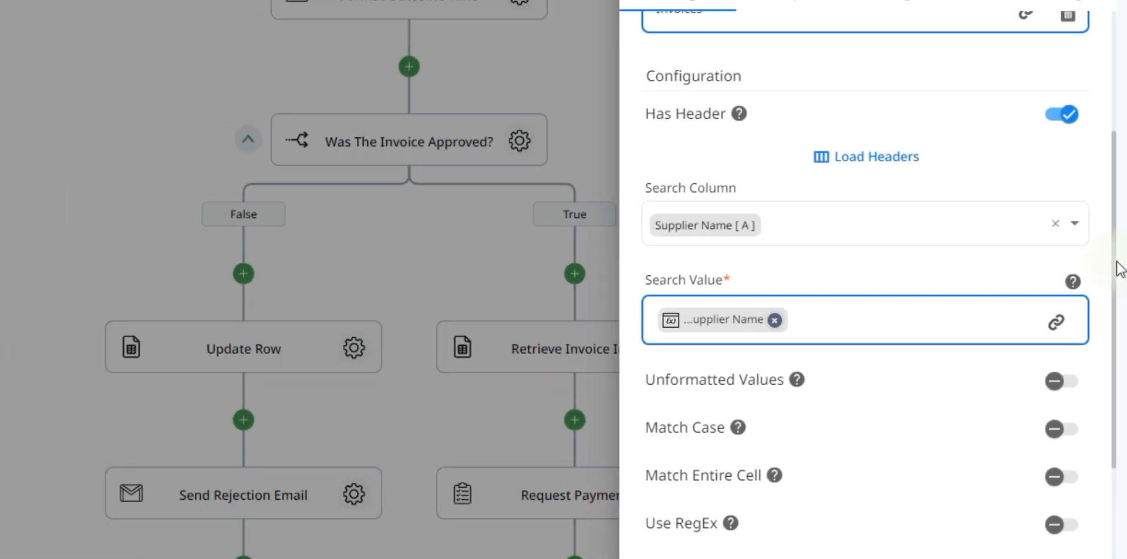
left_click_drag(1112, 265, 1125, 487)
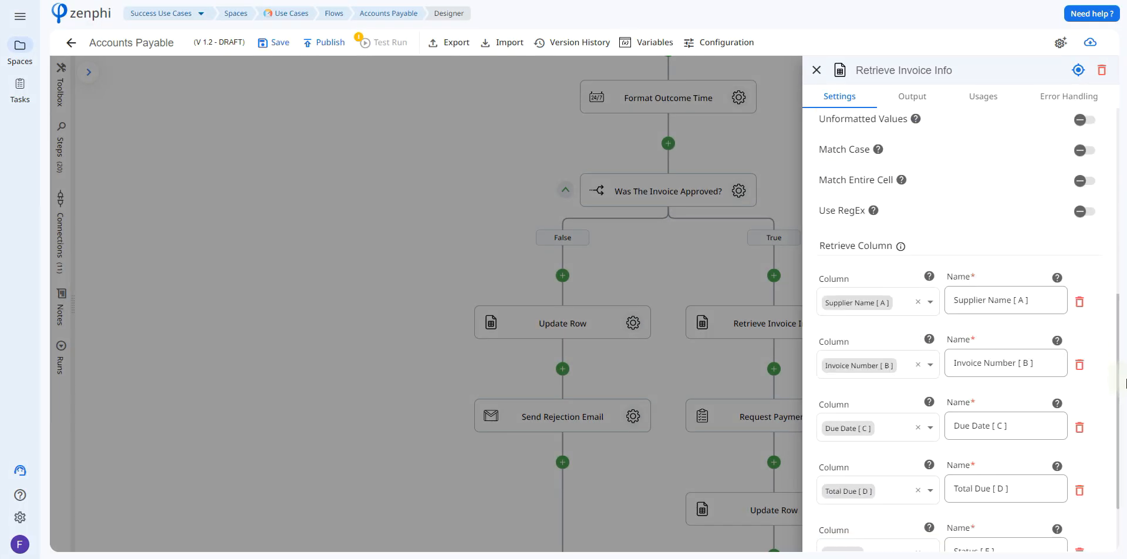
left_click_drag(1125, 381, 1123, 398)
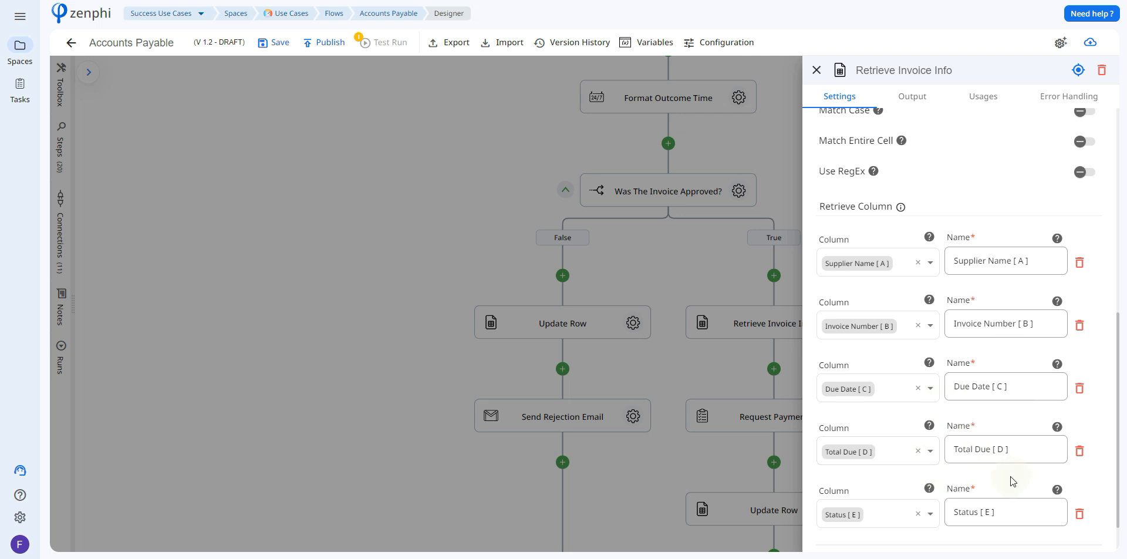
left_click(732, 351)
Review the Request Payment task's outcome, assignee variable, email body tokens and expiry settings.
left_click(825, 347)
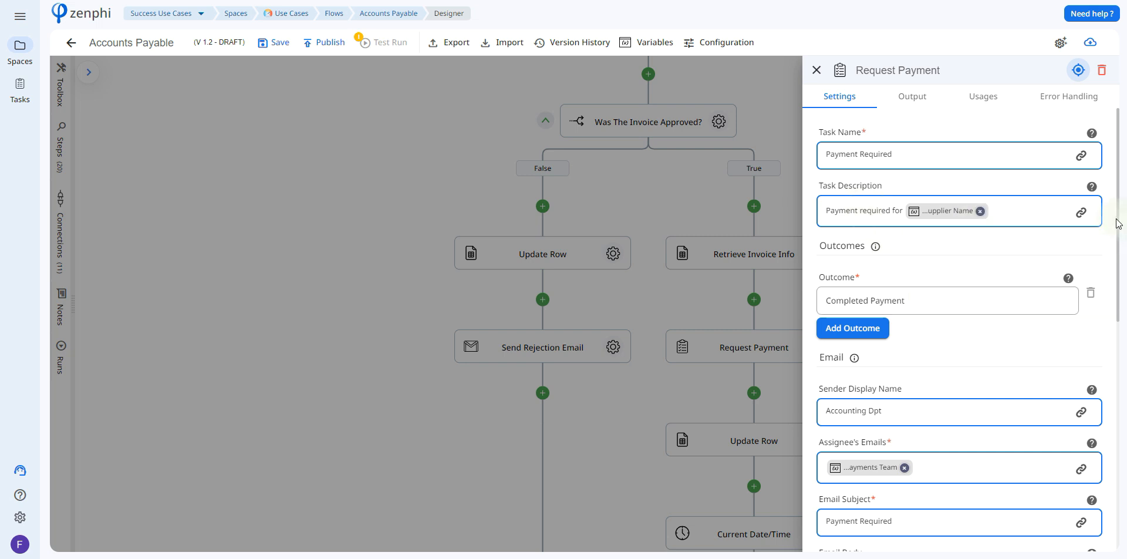
scroll(1117, 223, "down", 3)
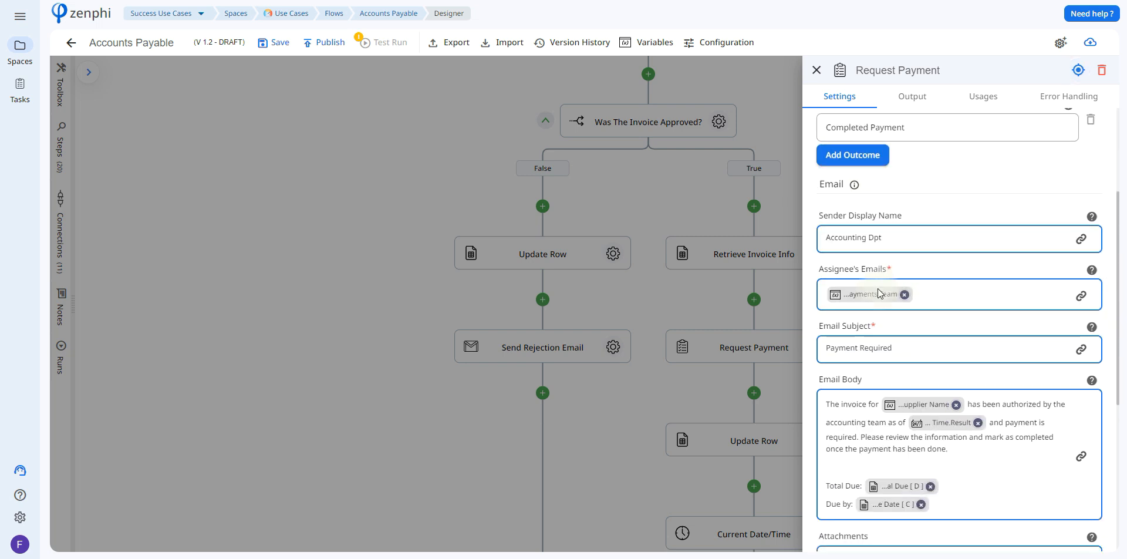
mouse_move(869, 291)
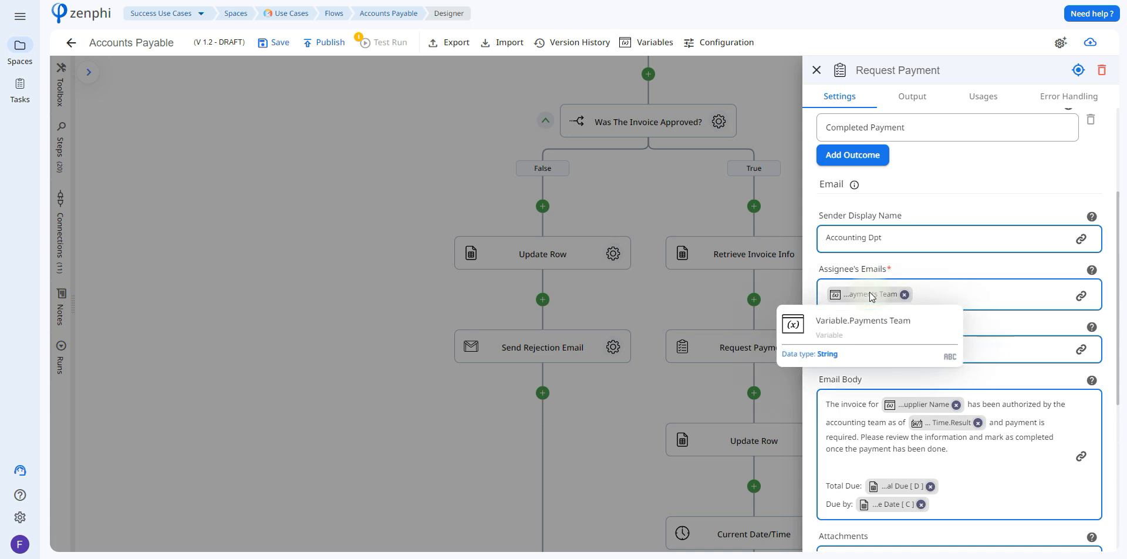
scroll(1017, 252, "down", 1)
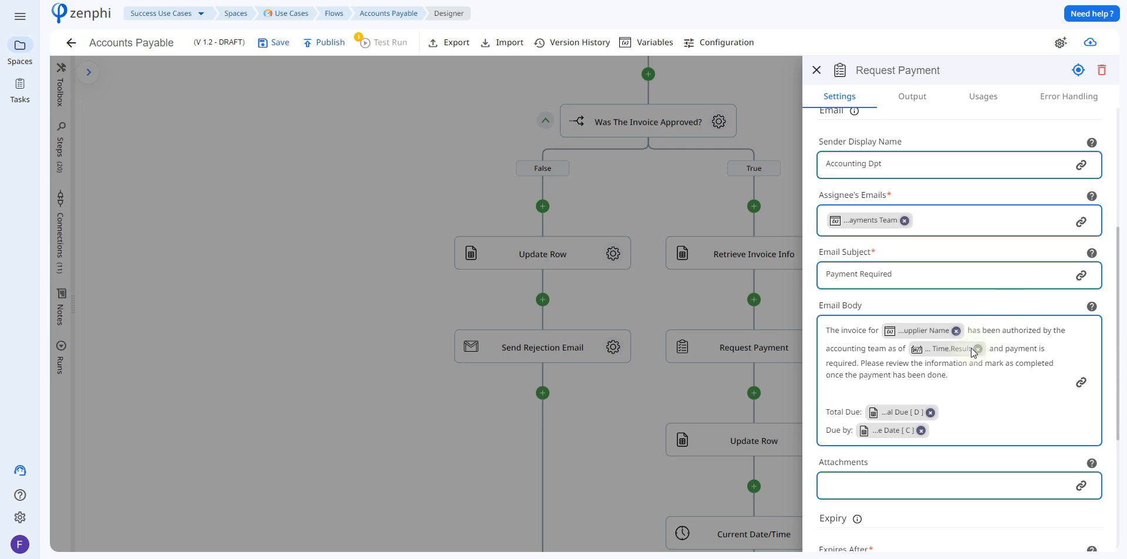
mouse_move(956, 353)
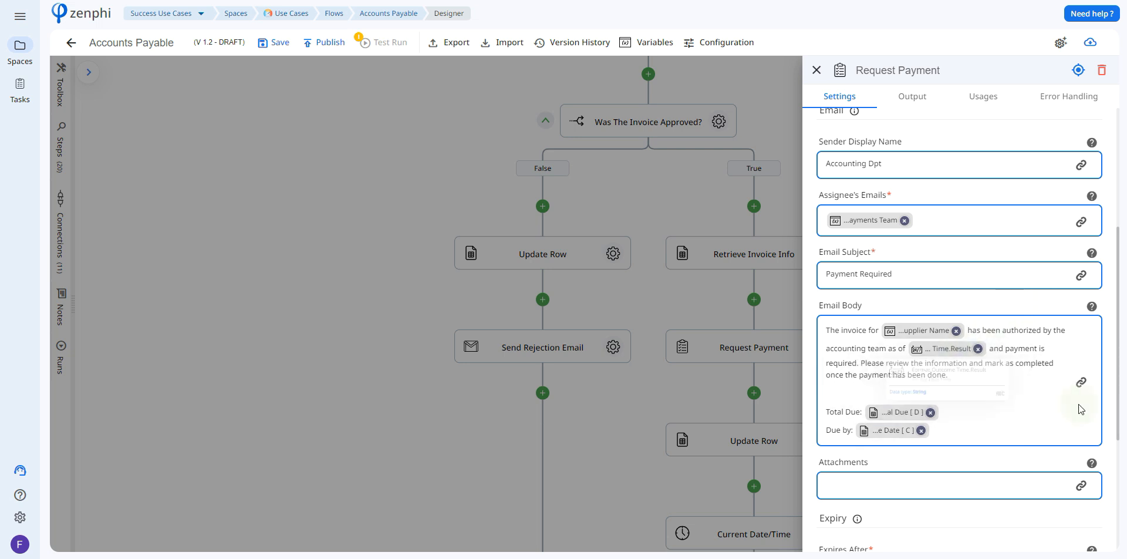
mouse_move(912, 417)
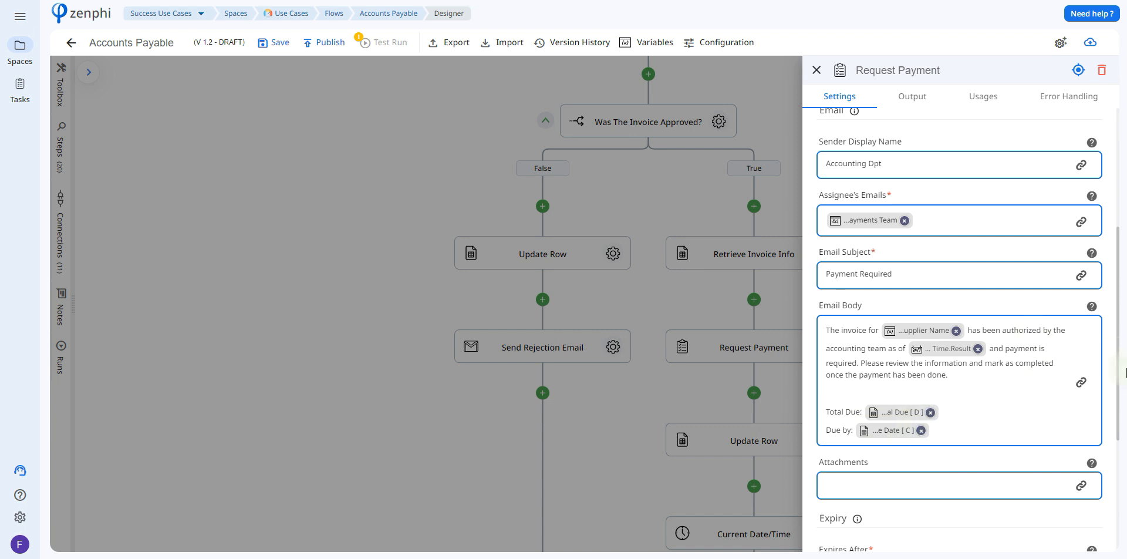
left_click_drag(1119, 360, 1126, 461)
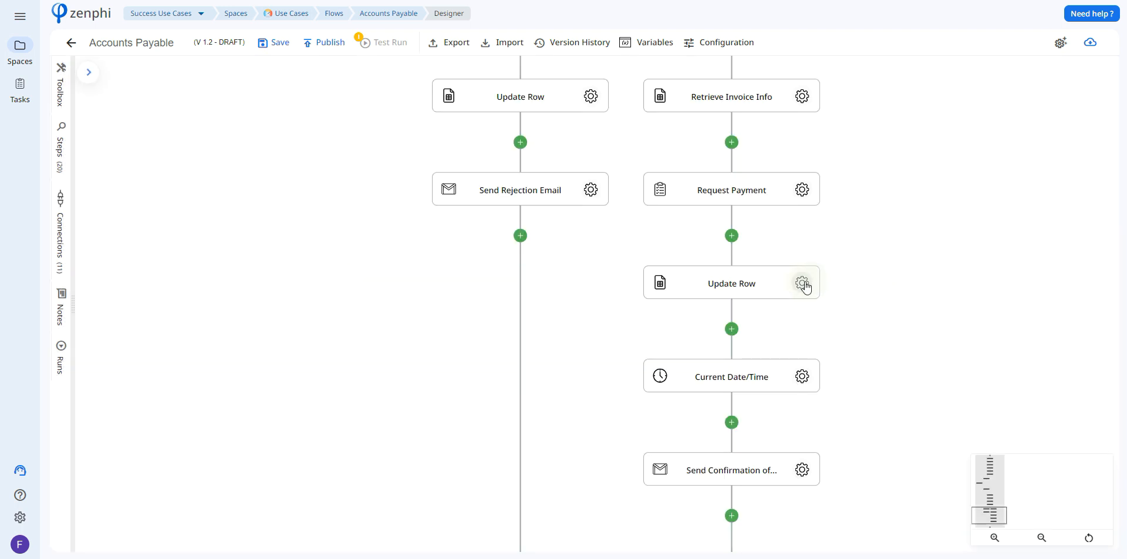
Review the True branch's Update Row step, including the Add to Invoice Sheet tokens for its row number and the status value.
left_click(803, 283)
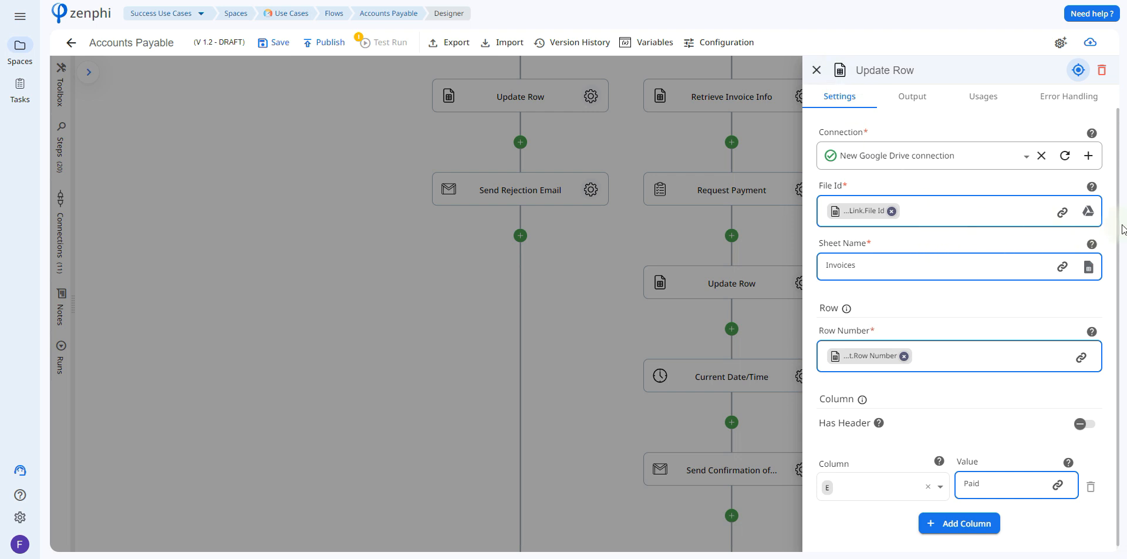
scroll(1119, 229, "down", 1)
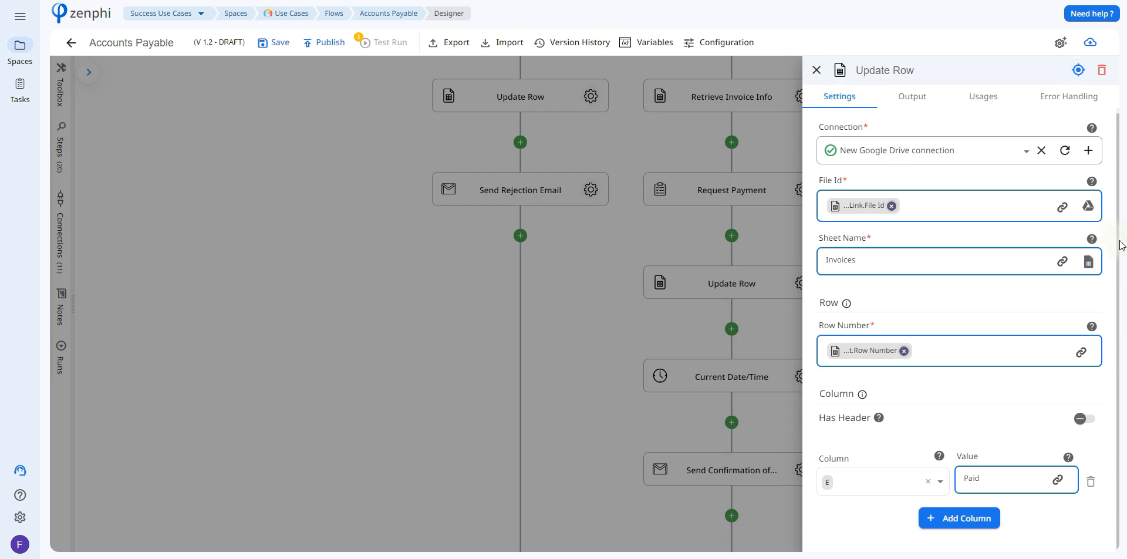
left_click(1081, 351)
left_click(740, 304)
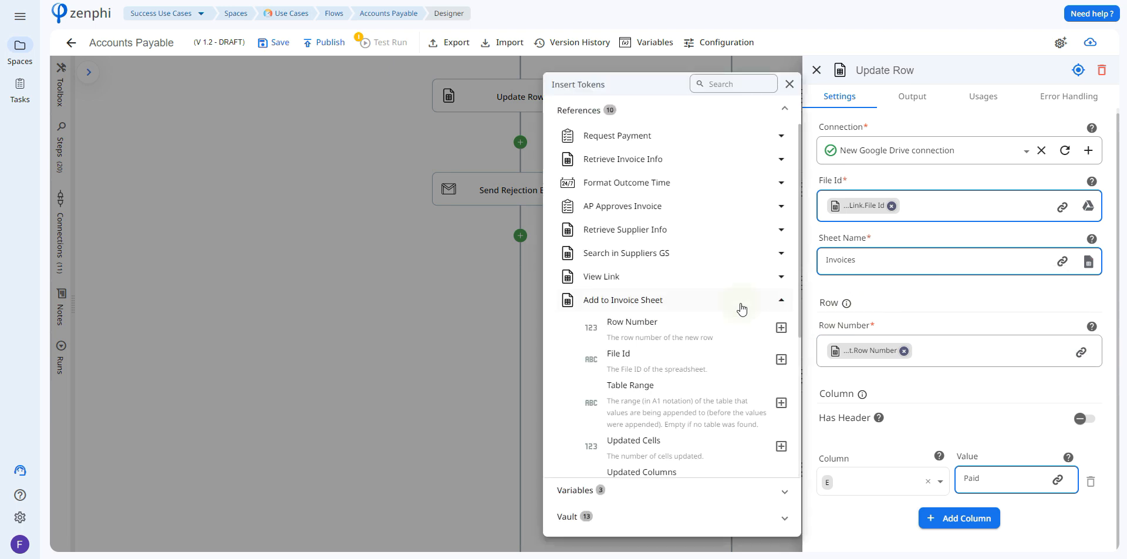
left_click(839, 324)
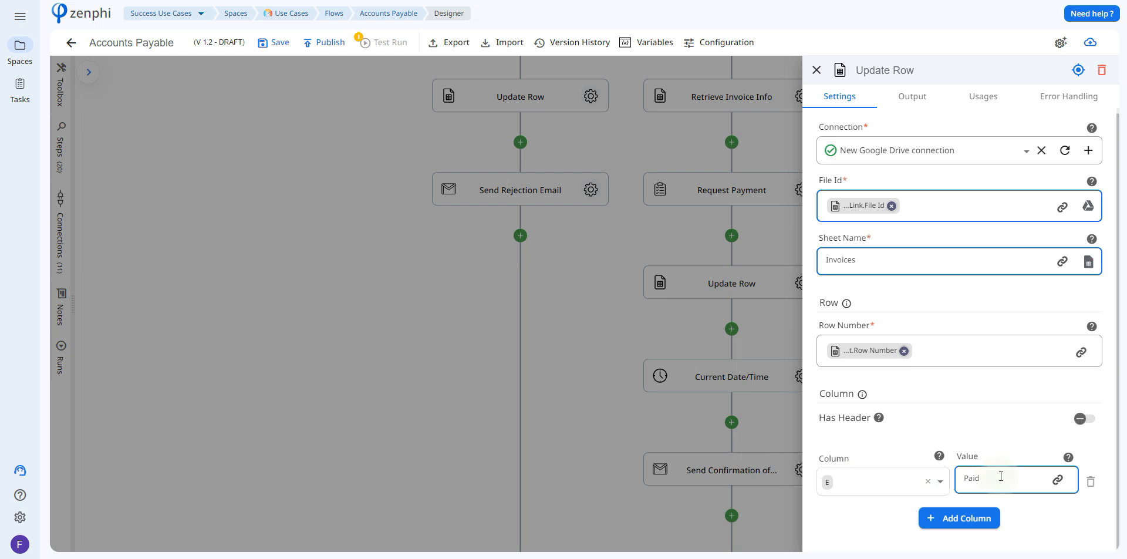
left_click(674, 475)
Review the Current Date/Time step's culture, time zone and date format settings.
scroll(675, 474, "down", 2)
left_click(793, 295)
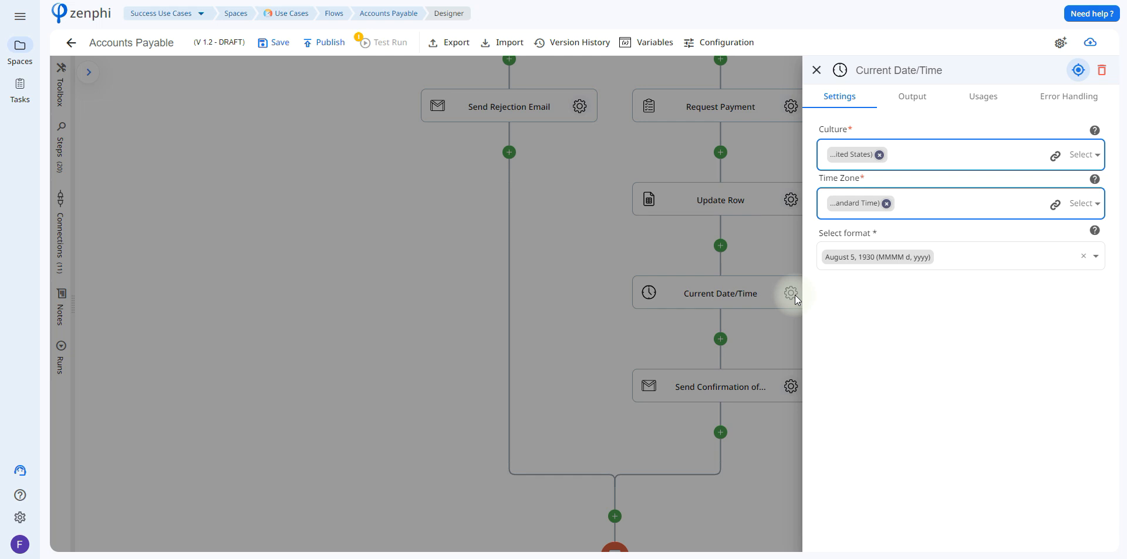
left_click(785, 376)
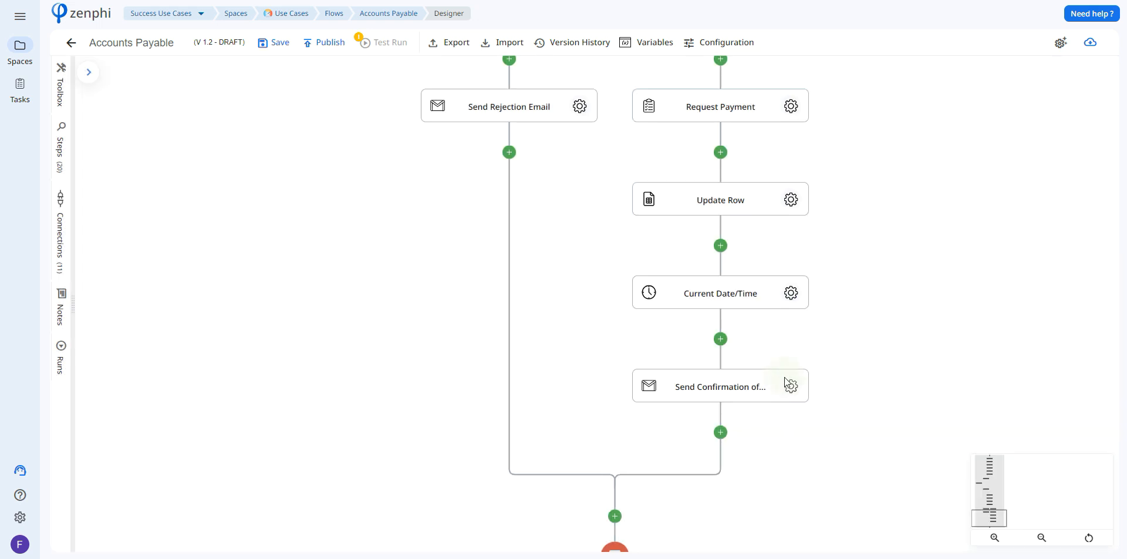
Review the Send Confirmation of Payment step's connection, recipient token, sender display name, subject and body tokens.
left_click(787, 384)
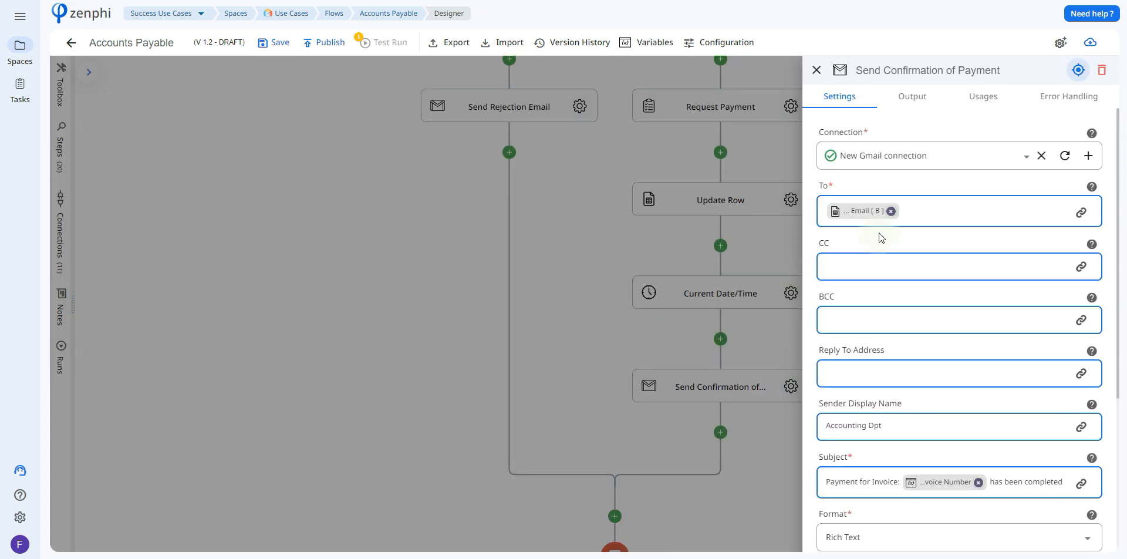
mouse_move(860, 214)
scroll(1046, 362, "down", 4)
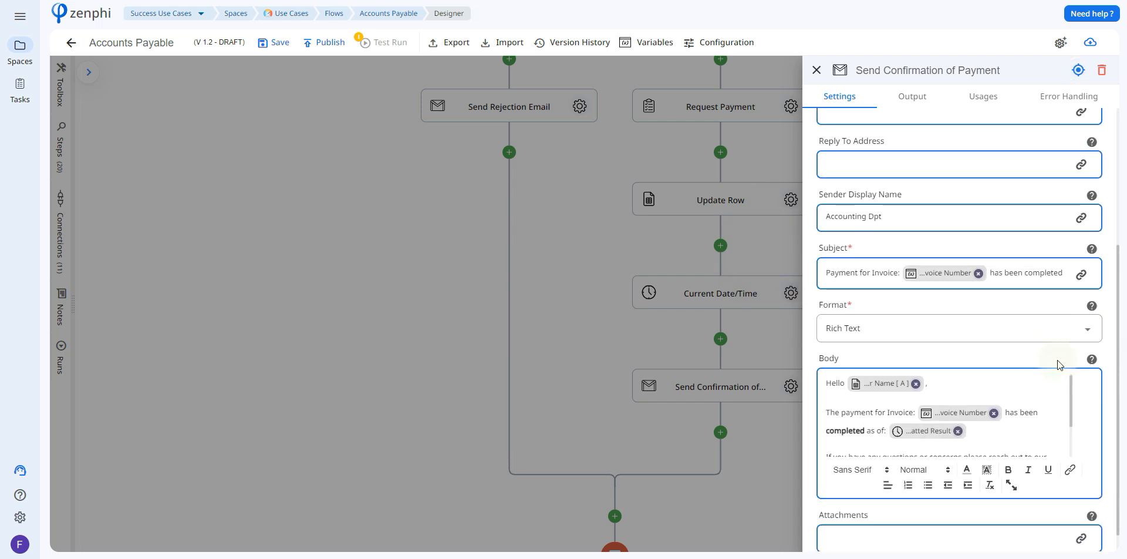
scroll(936, 421, "down", 1)
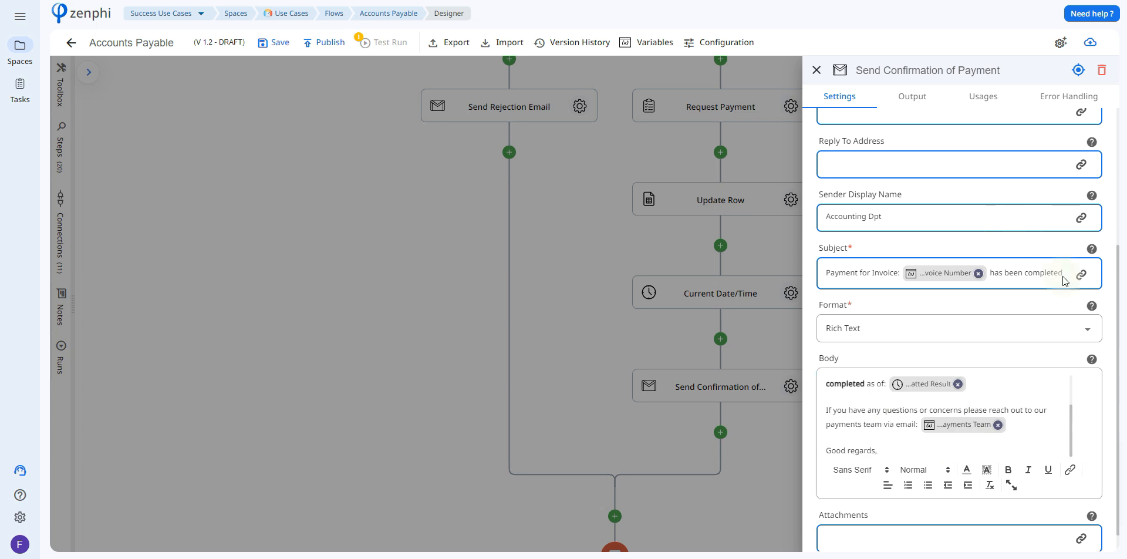
mouse_move(958, 429)
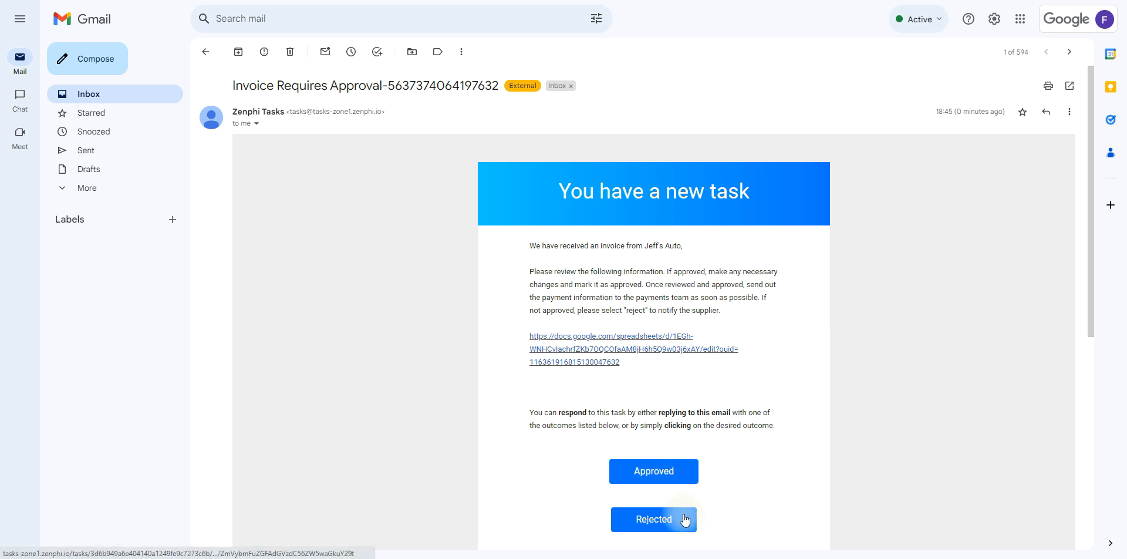
Switch to Gmail, answer the payment request task with Completed Payment, and check the invoice number in the supplier's confirmation email.
left_click(611, 363)
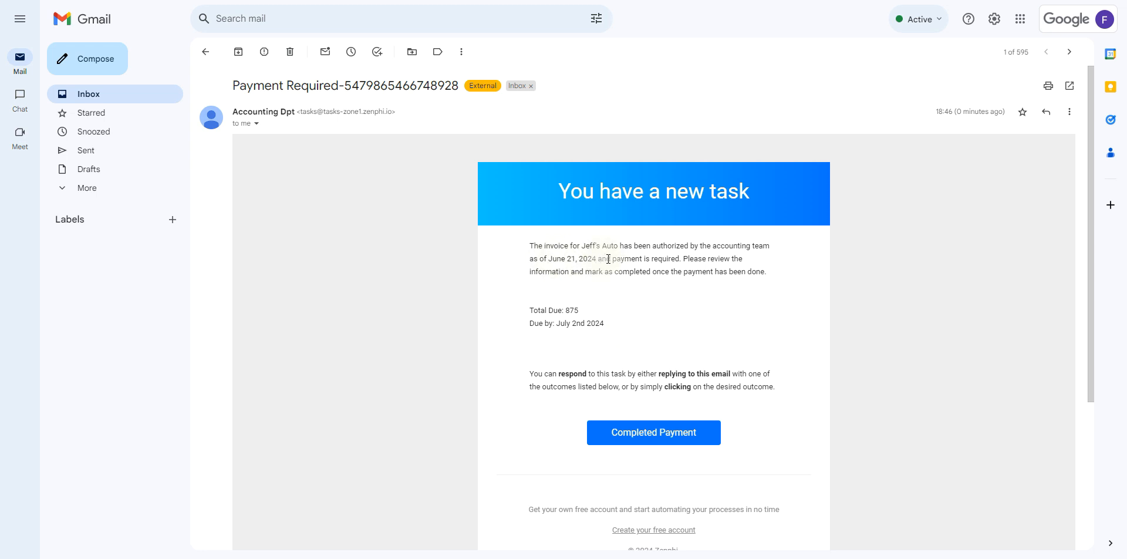
left_click(676, 436)
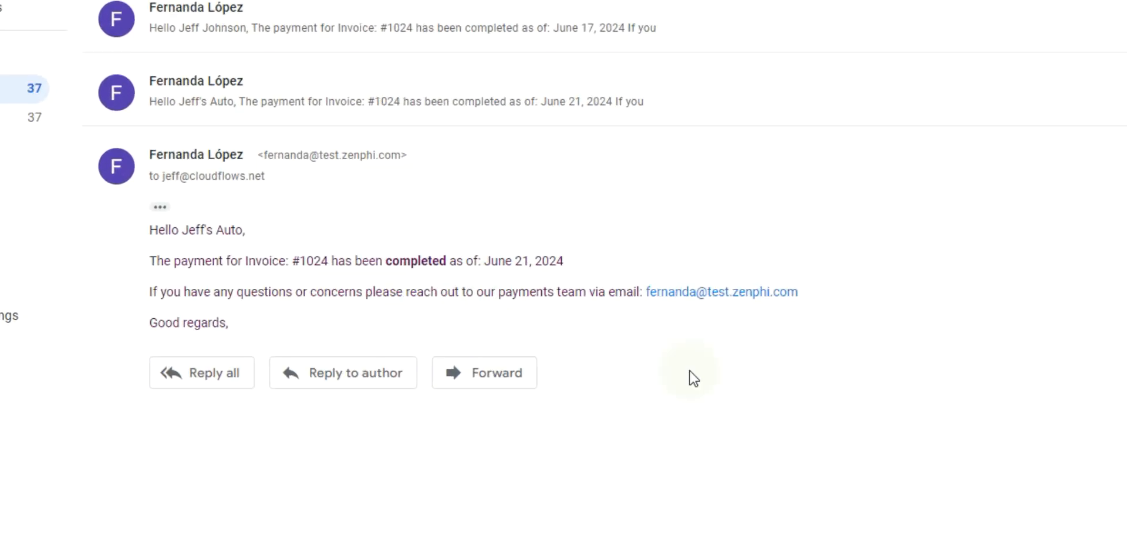
double_click(309, 205)
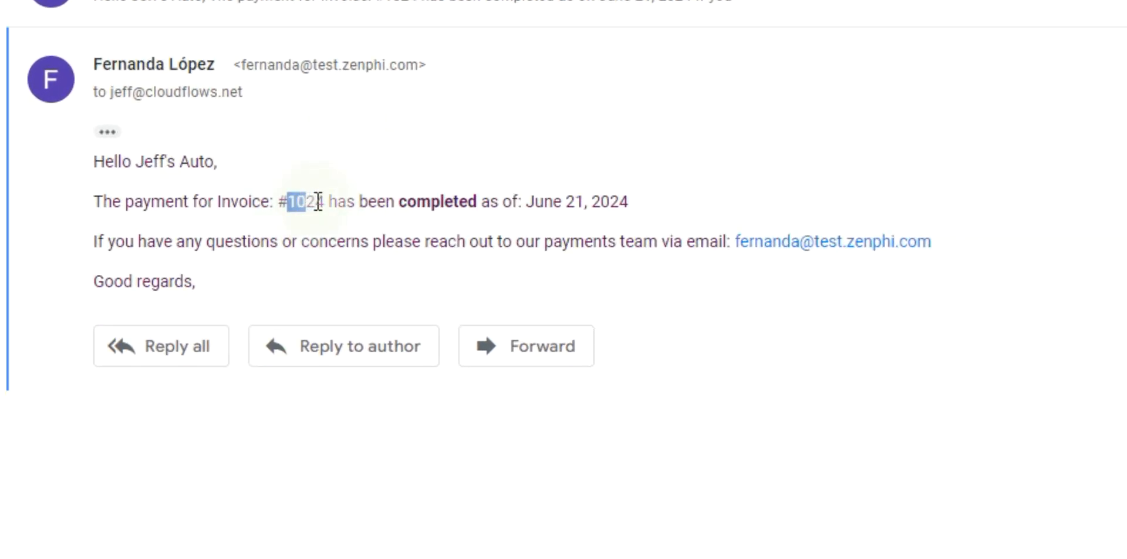